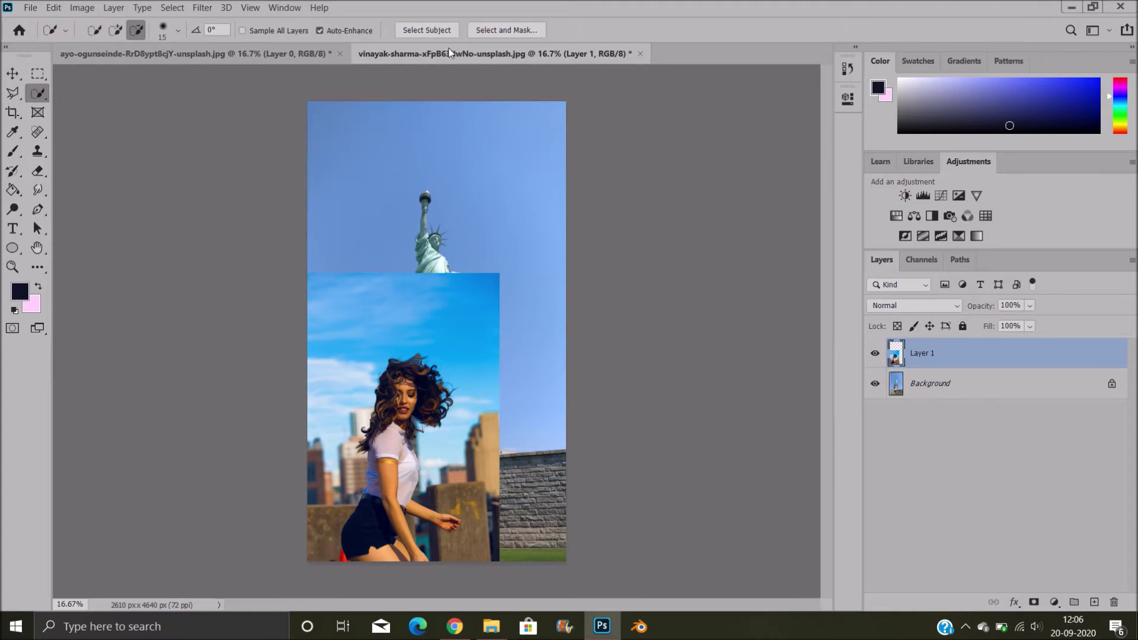
Select the woman on Layer 1 in Select and Mask, painting over her hair, body and arm with the Quick Selection tool
left_click(526, 31)
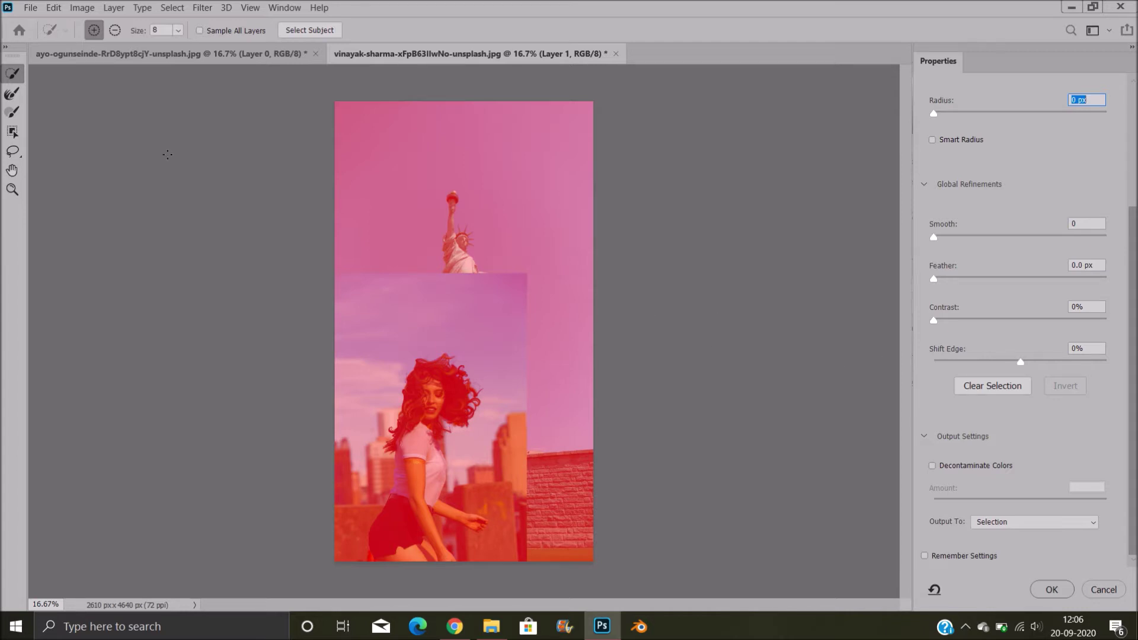
left_click(11, 189)
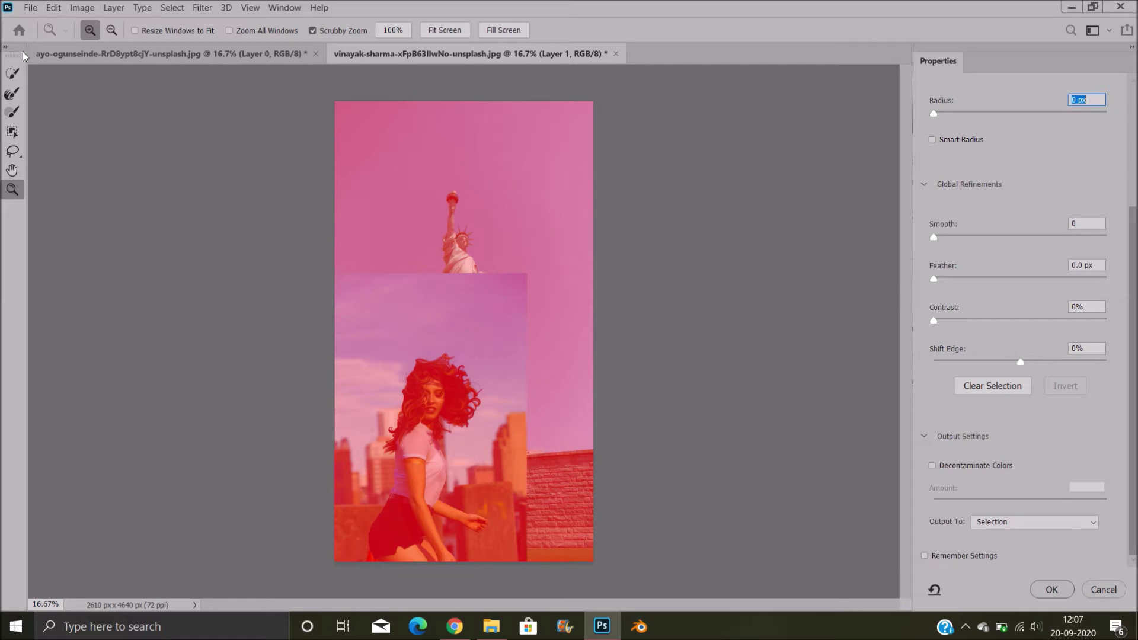
left_click(16, 67)
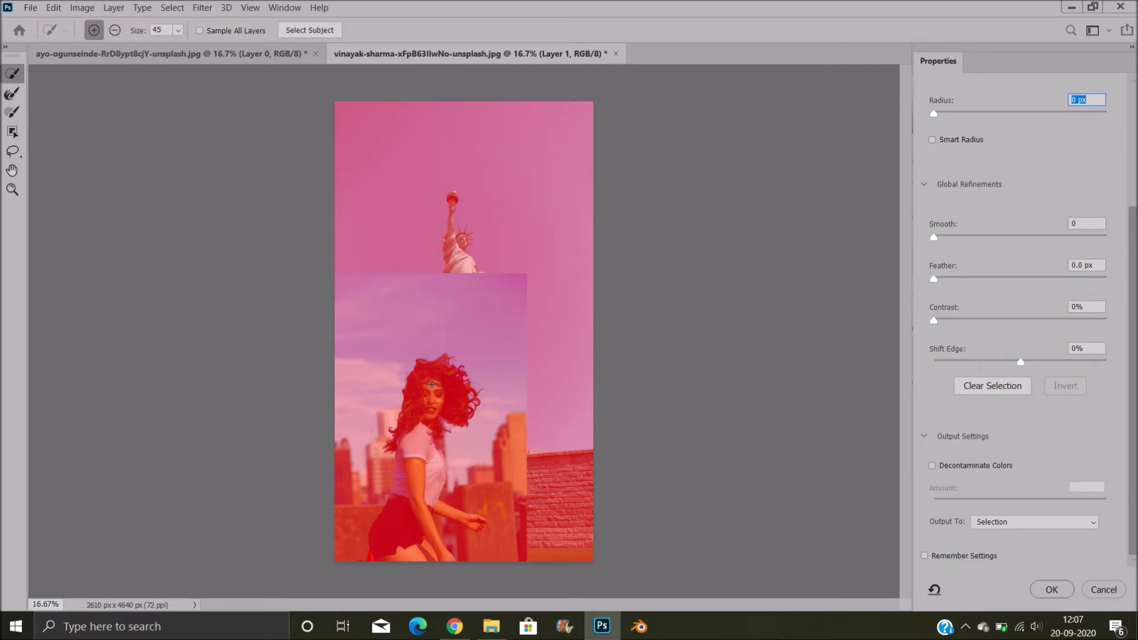
scroll(432, 385, "up", 1)
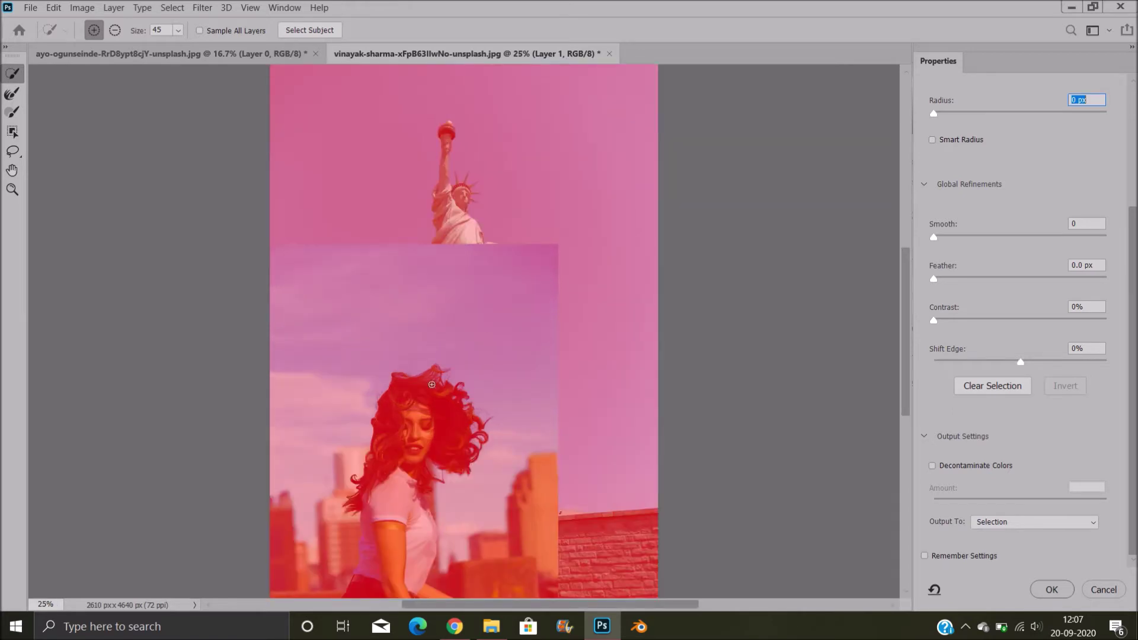
left_click_drag(902, 353, 909, 396)
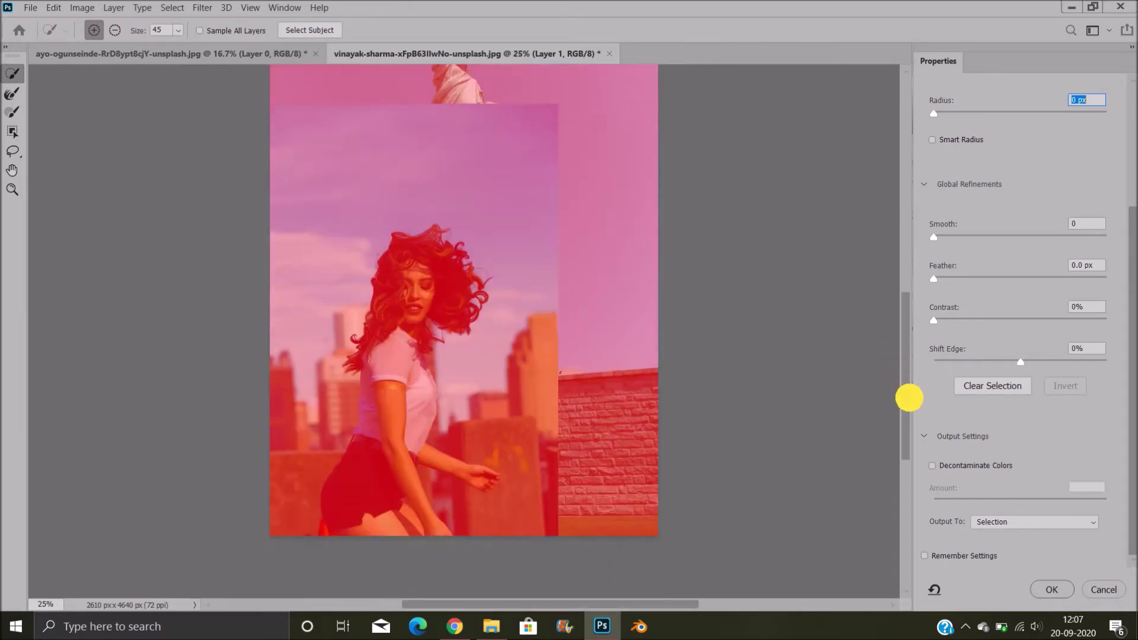
mouse_move(409, 245)
left_mouse_down()
mouse_move(402, 259)
mouse_move(422, 300)
mouse_move(393, 268)
mouse_move(364, 358)
mouse_move(349, 364)
mouse_move(381, 361)
mouse_move(346, 478)
mouse_move(363, 501)
mouse_move(395, 458)
mouse_move(415, 460)
mouse_move(422, 363)
mouse_move(415, 370)
mouse_move(402, 332)
mouse_move(413, 332)
left_mouse_up()
left_click_drag(424, 459, 491, 477)
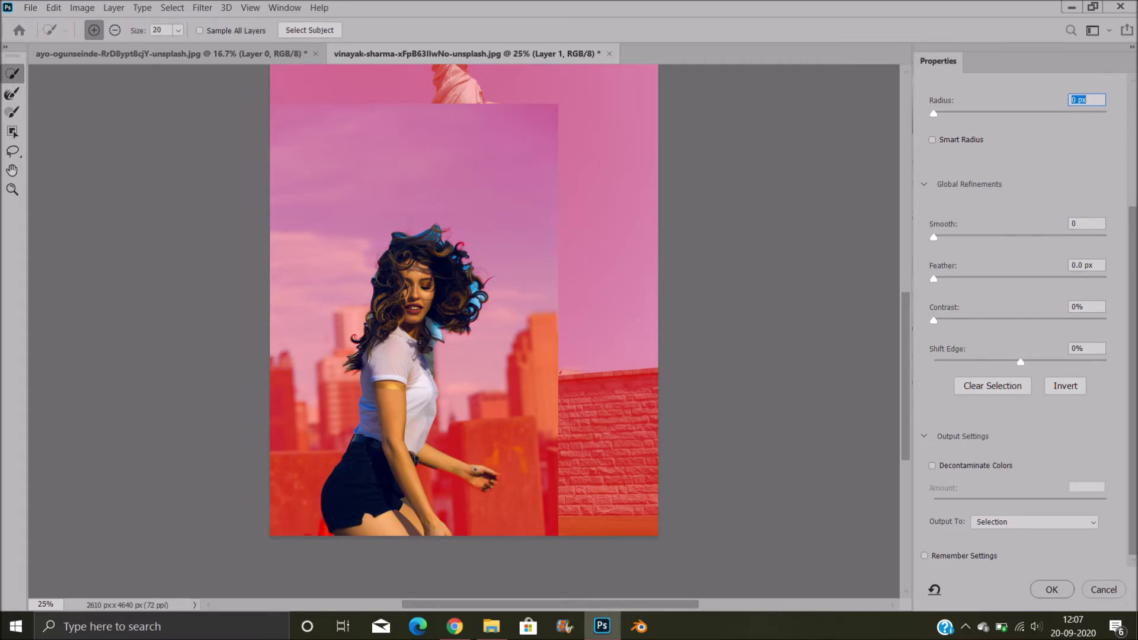
Extend the selection along the woman's outstretched forearm and hand using the Quick Selection tool at size 20
left_click_drag(436, 468, 494, 477)
key("ctrl+plus")
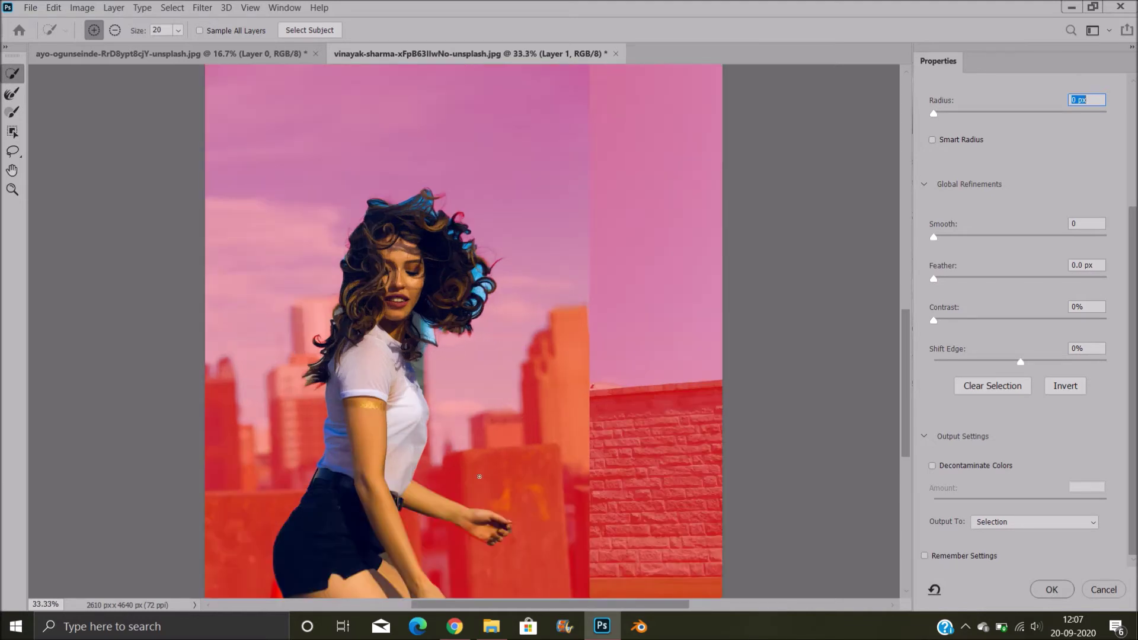
left_click_drag(905, 414, 909, 453)
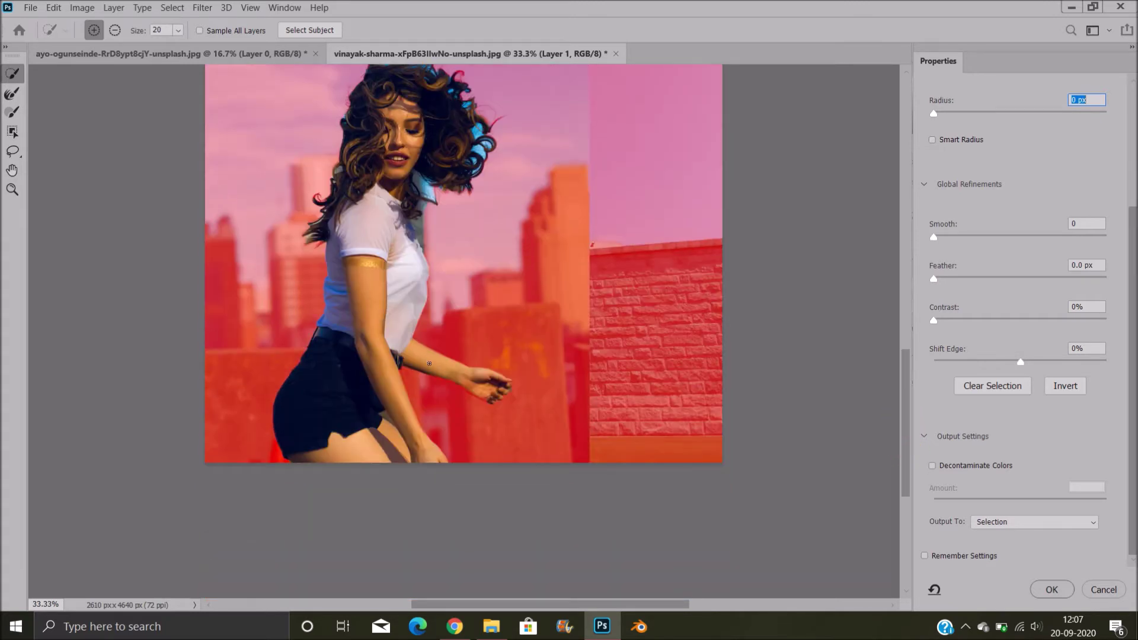
mouse_move(434, 373)
left_mouse_down()
mouse_move(440, 376)
mouse_move(478, 394)
left_mouse_up()
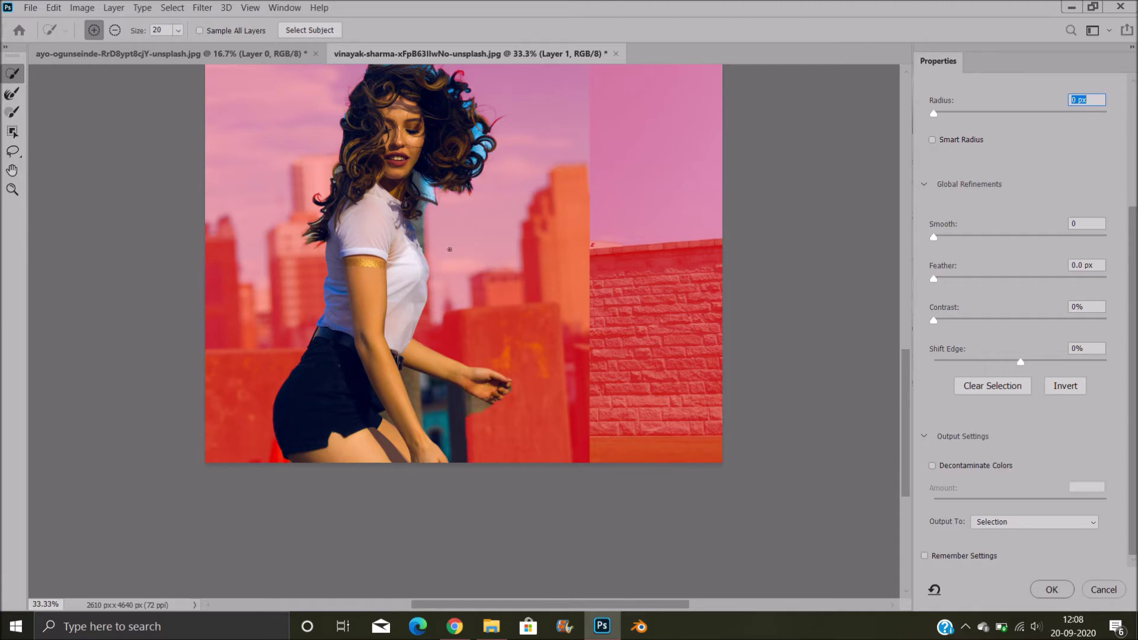
Subtract the background areas below the forearm and beside the neck and chest from the selection
left_click(115, 32)
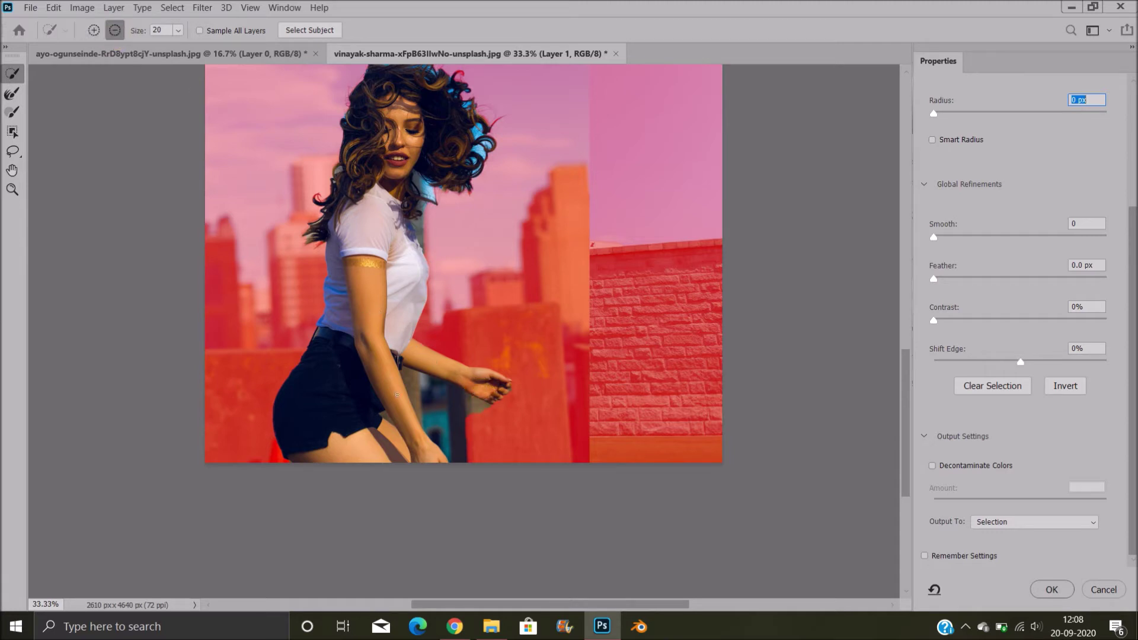
mouse_move(478, 436)
left_mouse_down()
mouse_move(421, 398)
mouse_move(490, 408)
left_mouse_up()
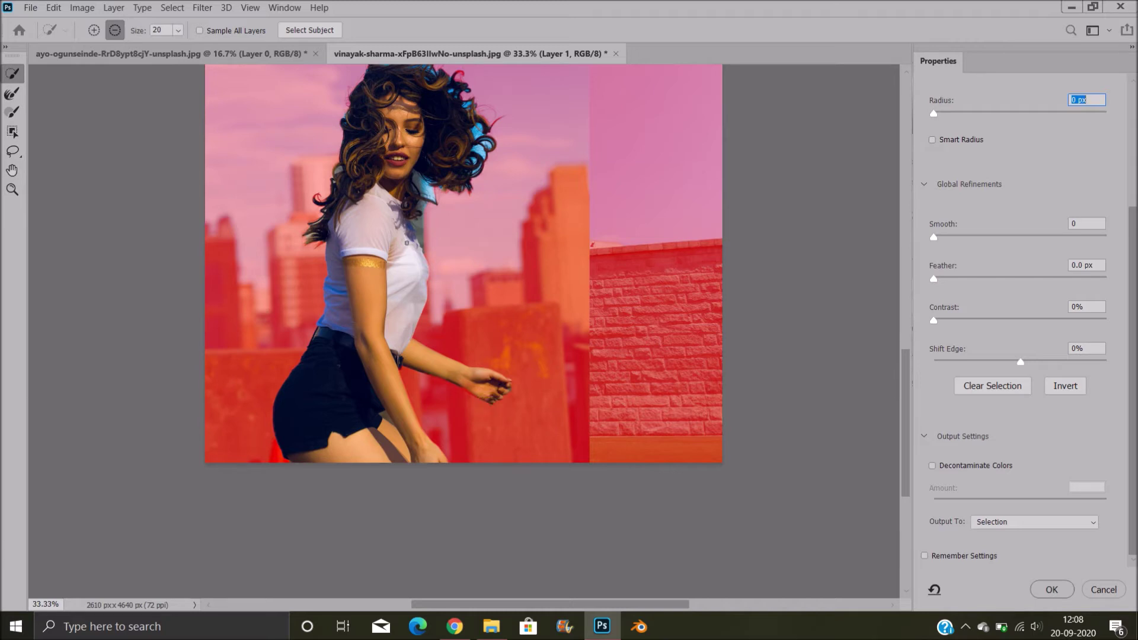
mouse_move(422, 233)
left_mouse_down()
mouse_move(417, 180)
mouse_move(420, 201)
left_mouse_up()
Add the loose curls beside the shoulder and on top of the head to the selection, and subtract the background beside the shoulder curls
left_click(94, 30)
left_click_drag(323, 241, 316, 246)
left_click(306, 244)
left_click(318, 192)
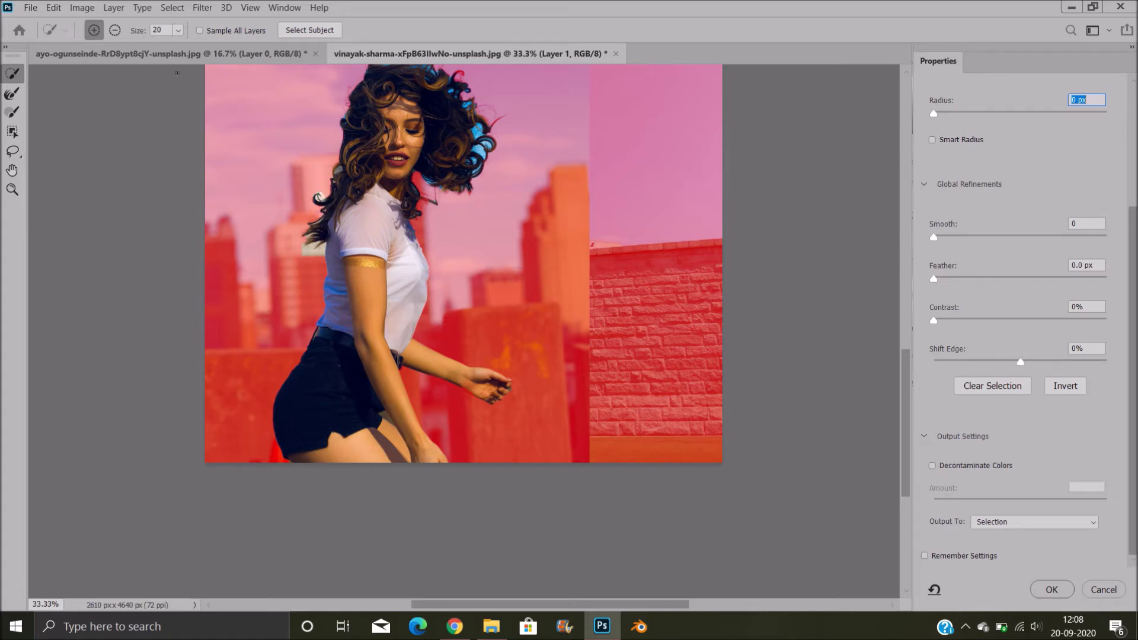
left_click_drag(460, 76, 466, 73)
key("ctrl+minus")
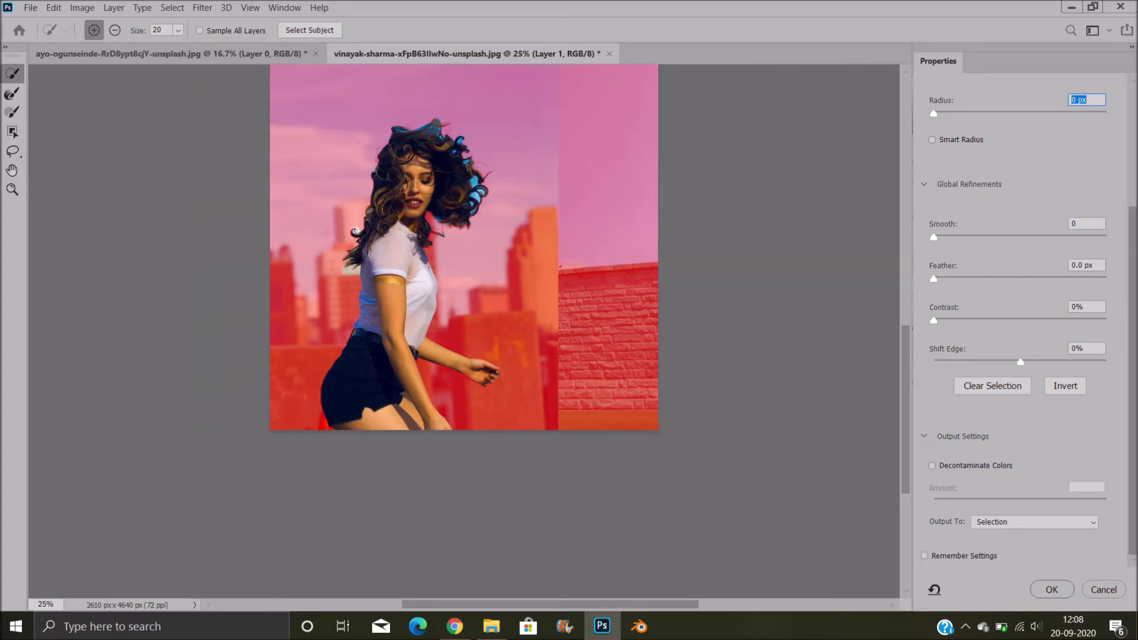
left_click_drag(435, 122, 450, 122)
left_click(114, 30)
left_click_drag(341, 271, 348, 269)
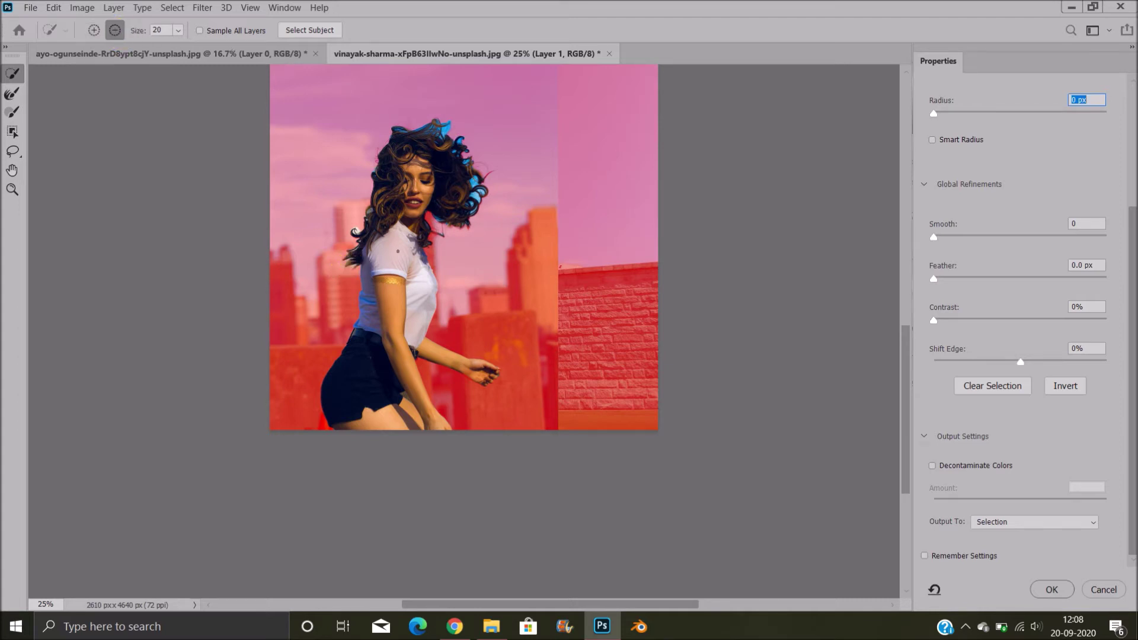
Refine the outer hair edges and the hand's outline with the Refine Edge Brush at size 50
left_click(12, 93)
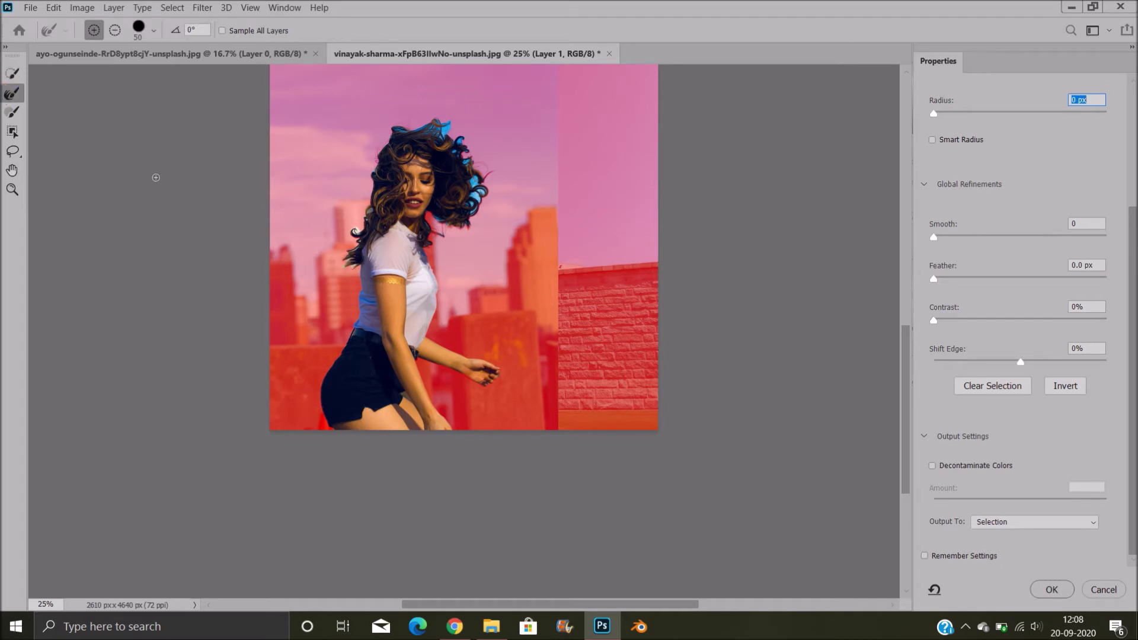
mouse_move(348, 224)
left_mouse_down()
mouse_move(370, 206)
mouse_move(345, 267)
mouse_move(356, 240)
left_mouse_up()
mouse_move(395, 129)
left_mouse_down()
mouse_move(452, 119)
mouse_move(437, 134)
mouse_move(429, 124)
mouse_move(446, 131)
mouse_move(450, 119)
mouse_move(432, 140)
mouse_move(399, 128)
mouse_move(374, 162)
mouse_move(382, 183)
left_mouse_up()
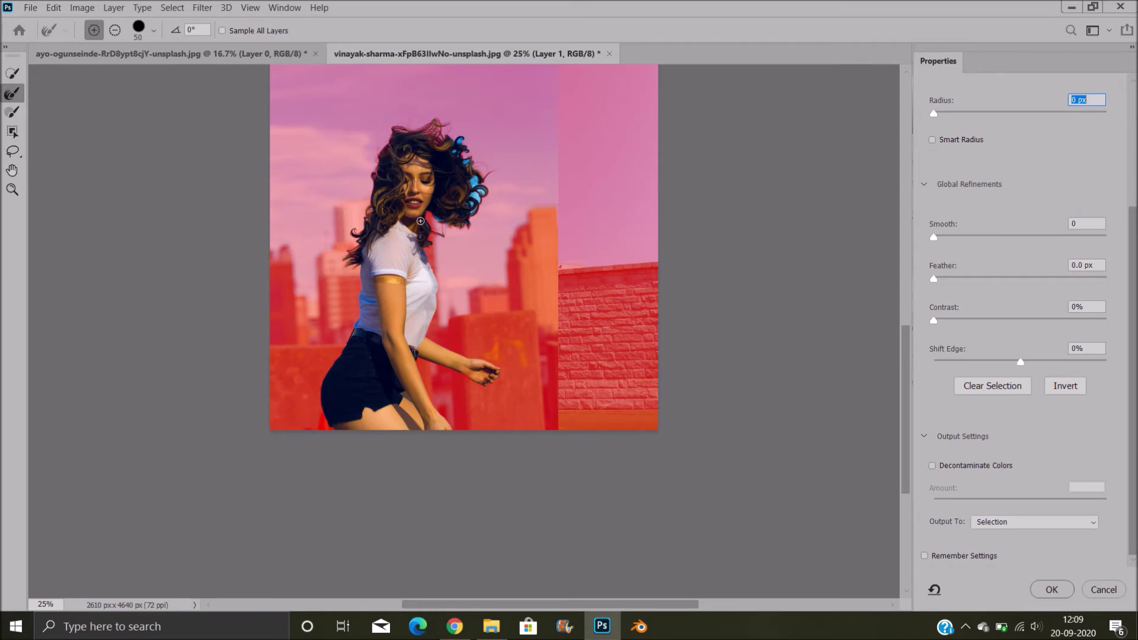
mouse_move(455, 137)
left_mouse_down()
mouse_move(452, 152)
mouse_move(465, 135)
mouse_move(465, 178)
mouse_move(477, 188)
mouse_move(464, 215)
mouse_move(434, 218)
mouse_move(477, 211)
mouse_move(465, 196)
mouse_move(460, 234)
mouse_move(427, 223)
mouse_move(436, 234)
left_mouse_up()
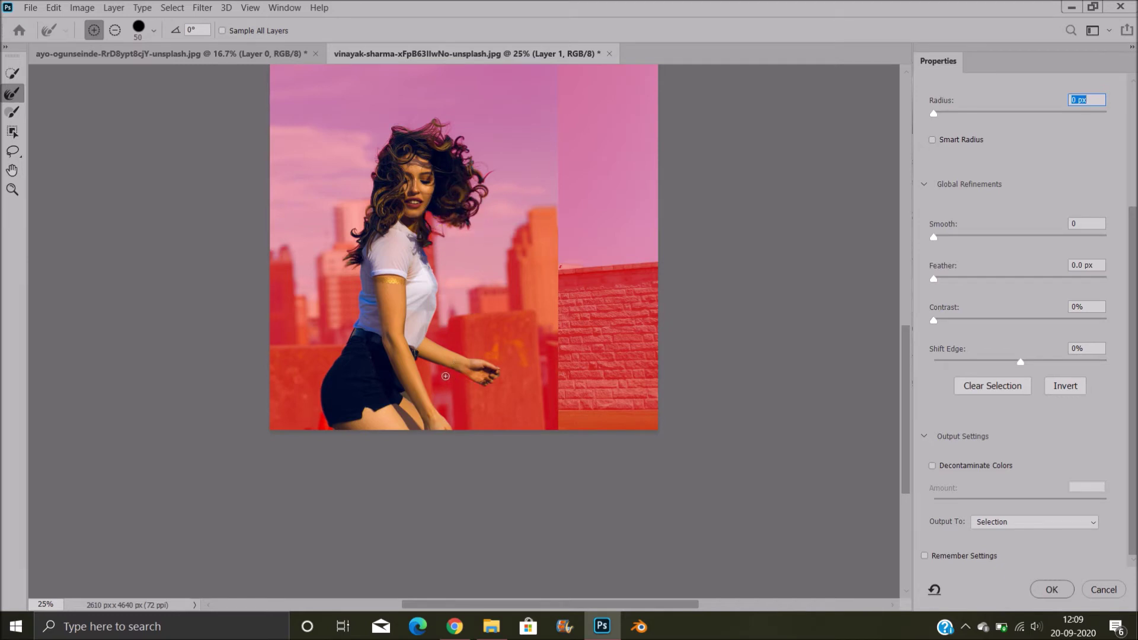
mouse_move(476, 390)
left_mouse_down()
mouse_move(460, 373)
mouse_move(498, 398)
mouse_move(505, 378)
left_mouse_up()
Enable Smart Radius with a 250 px radius and output the selection as a new layer with layer mask
left_click(933, 140)
left_click_drag(934, 114, 1112, 123)
left_click_drag(1131, 378, 1131, 446)
left_click(1061, 526)
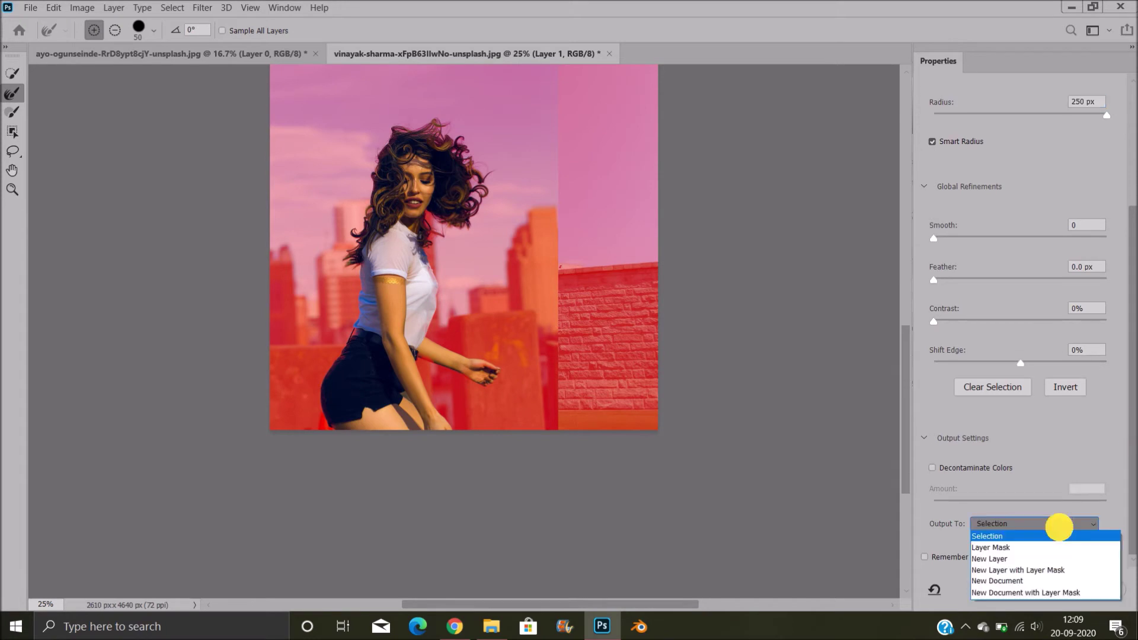
left_click(1066, 569)
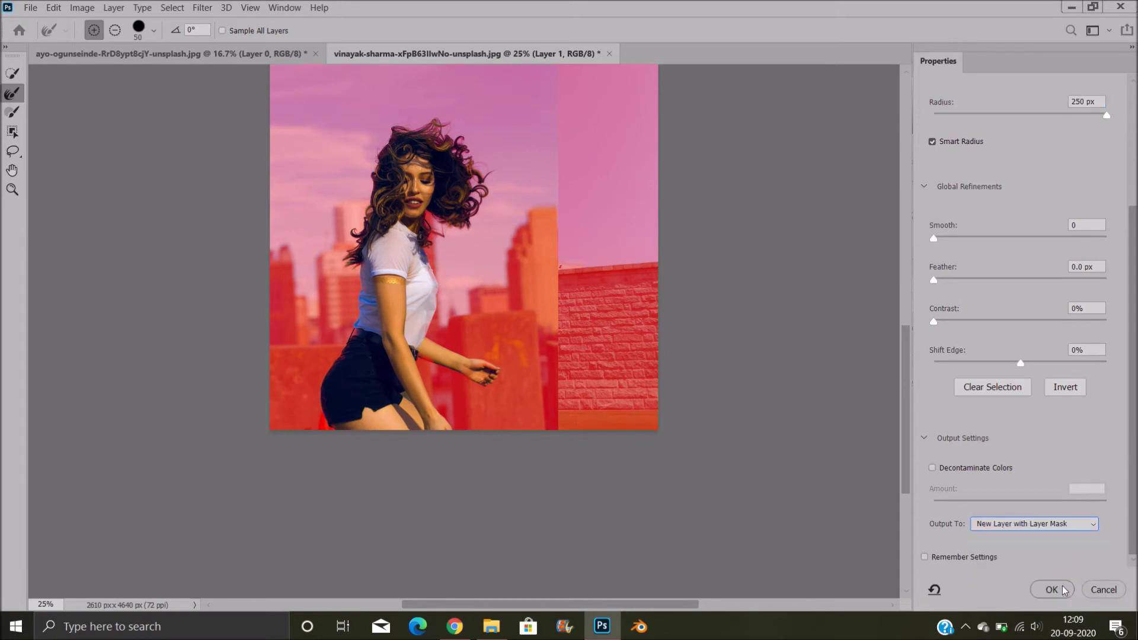
left_click(1053, 590)
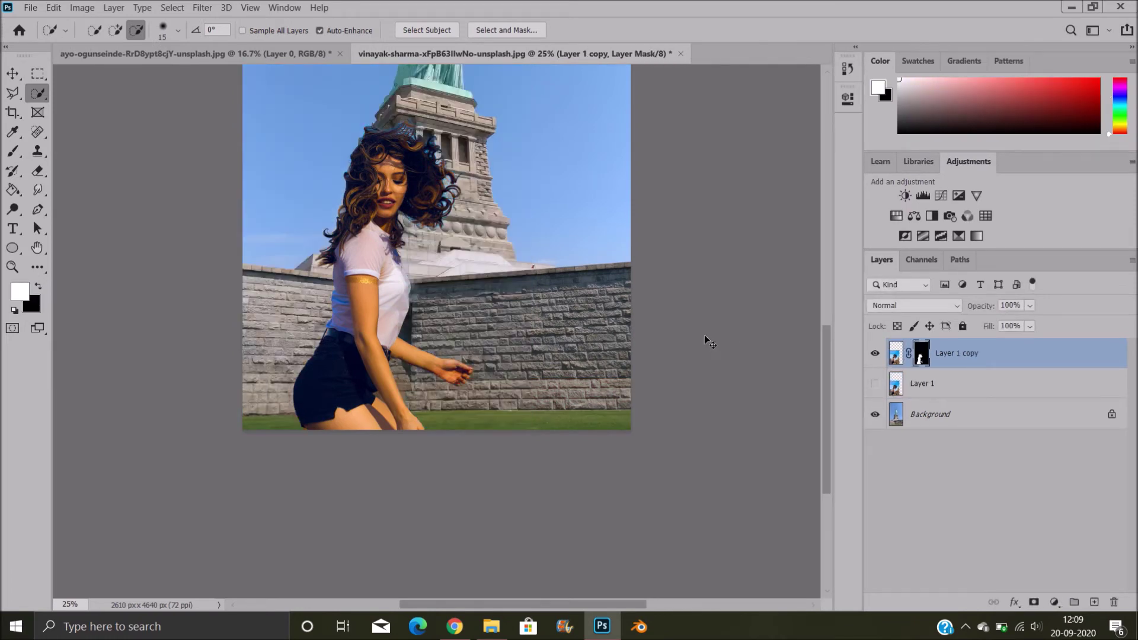
Reopen the mask in Select and Mask, enable Decontaminate Colors at 100%, and output to a new layer with layer mask
key("ctrl+minus")
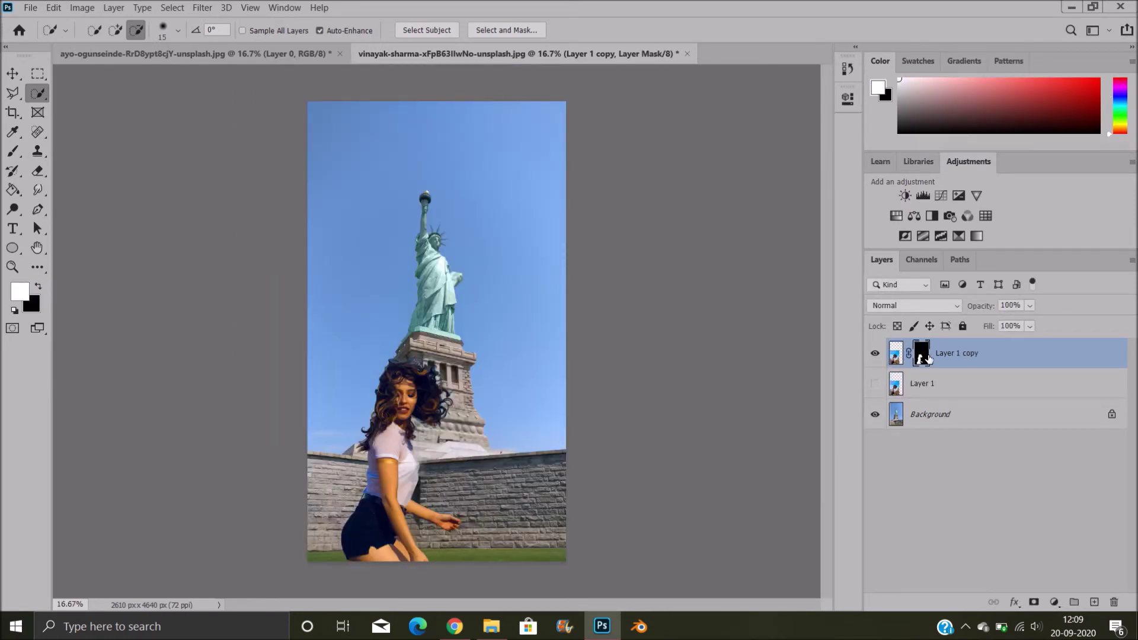
left_click(523, 30)
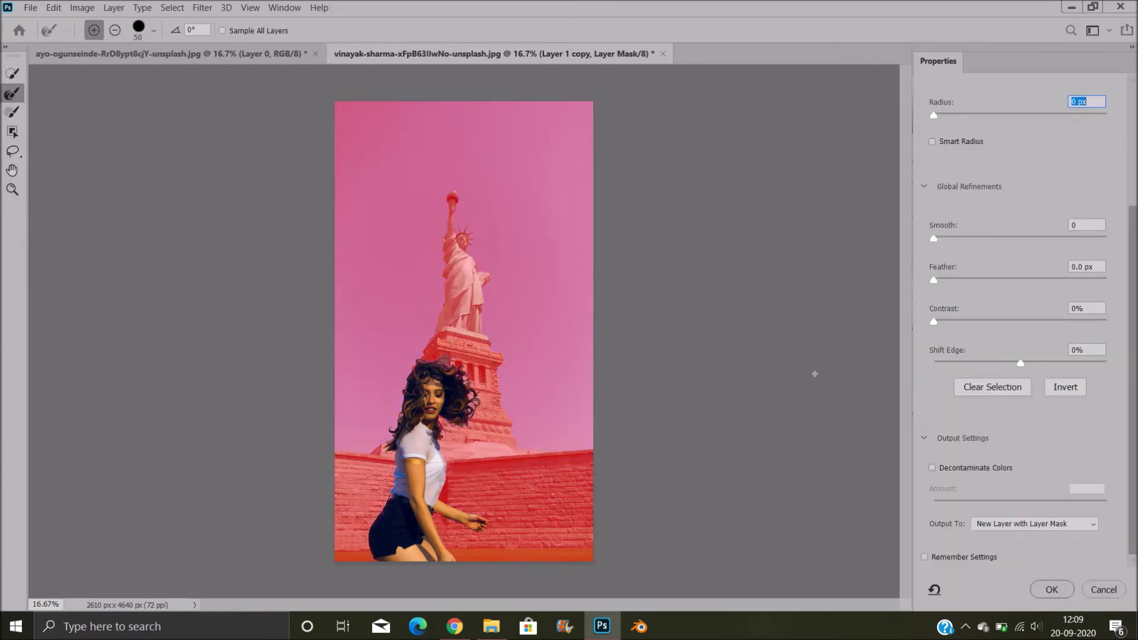
left_click(933, 468)
key("ctrl+plus")
left_click_drag(903, 379, 907, 419)
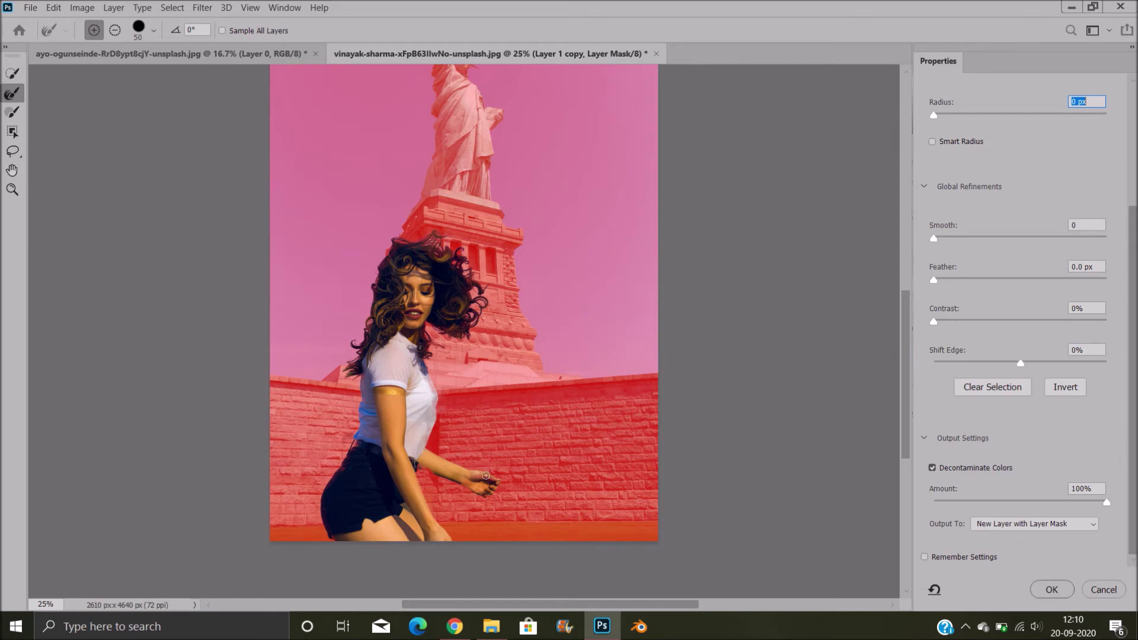
left_click(1052, 589)
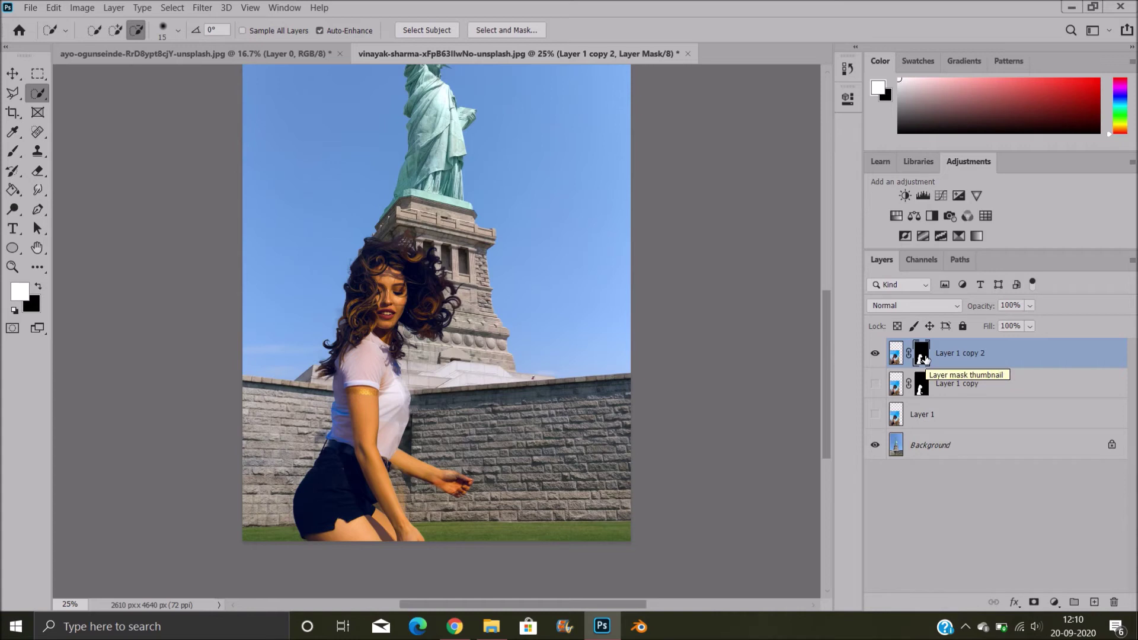
Brush over the hair's edges on the image of Layer 1 copy 2 with a dark brown sampled from the hair
left_click(897, 354)
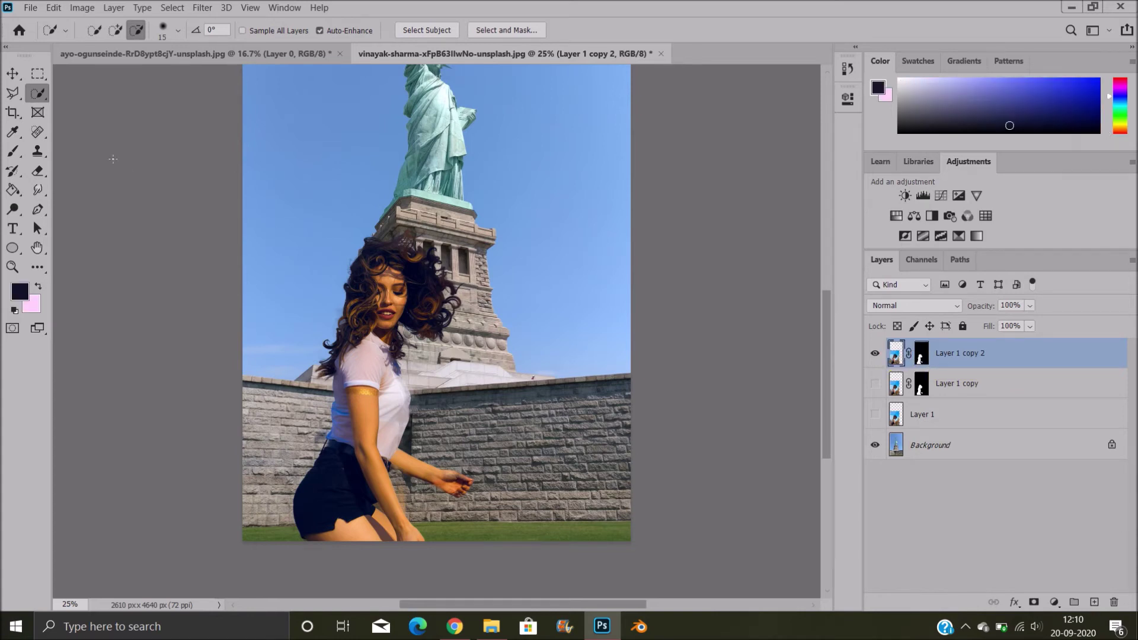
left_click(12, 151)
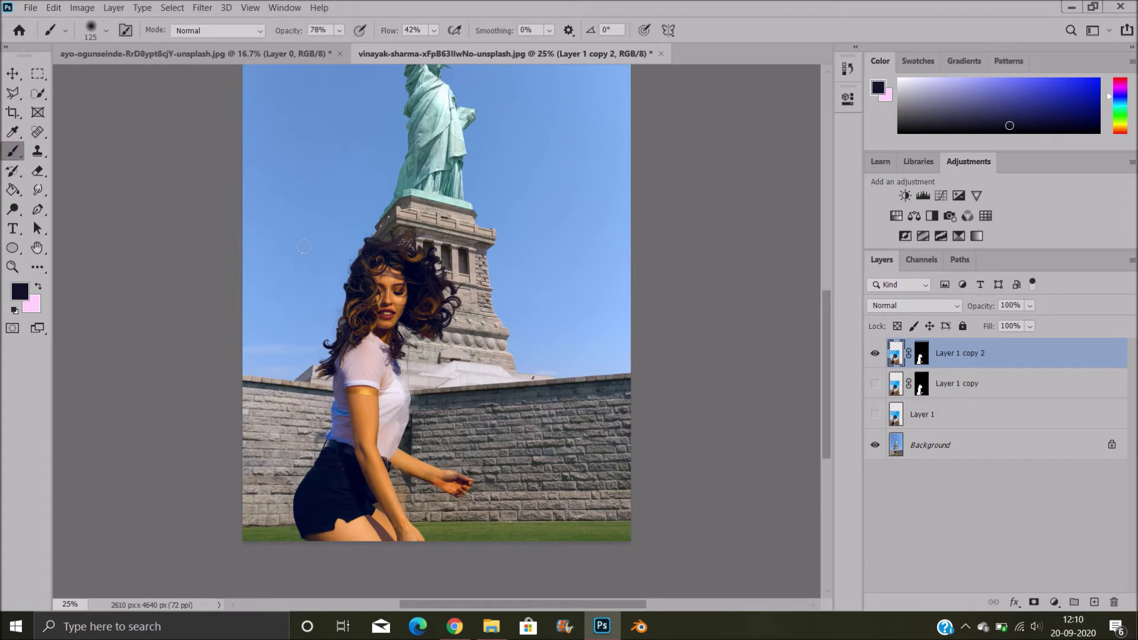
left_click(15, 131)
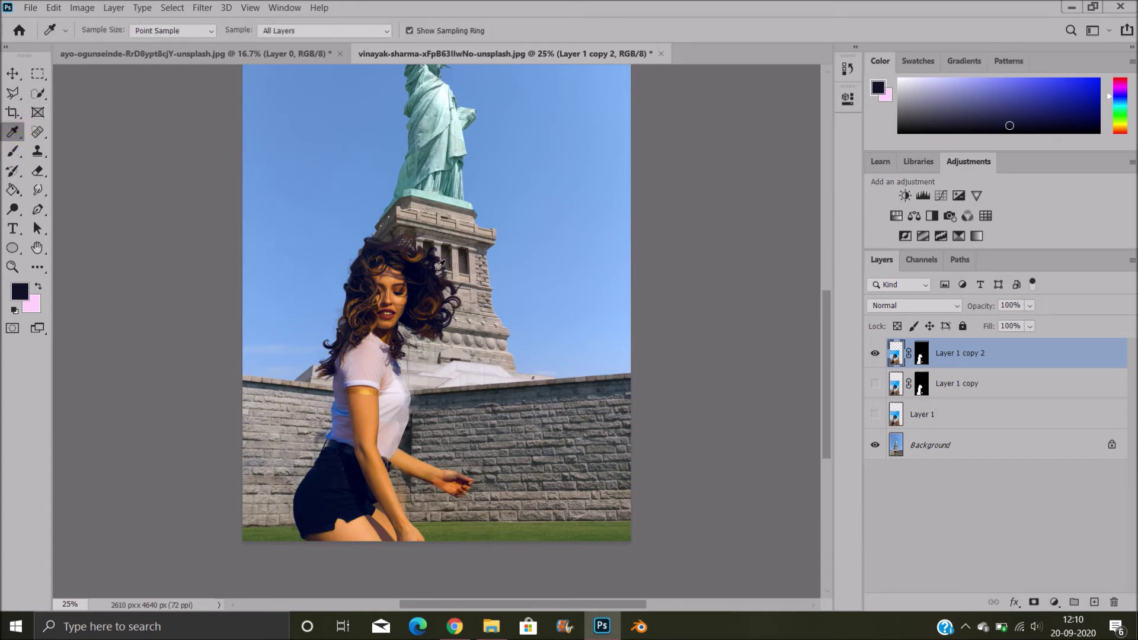
left_click(447, 277)
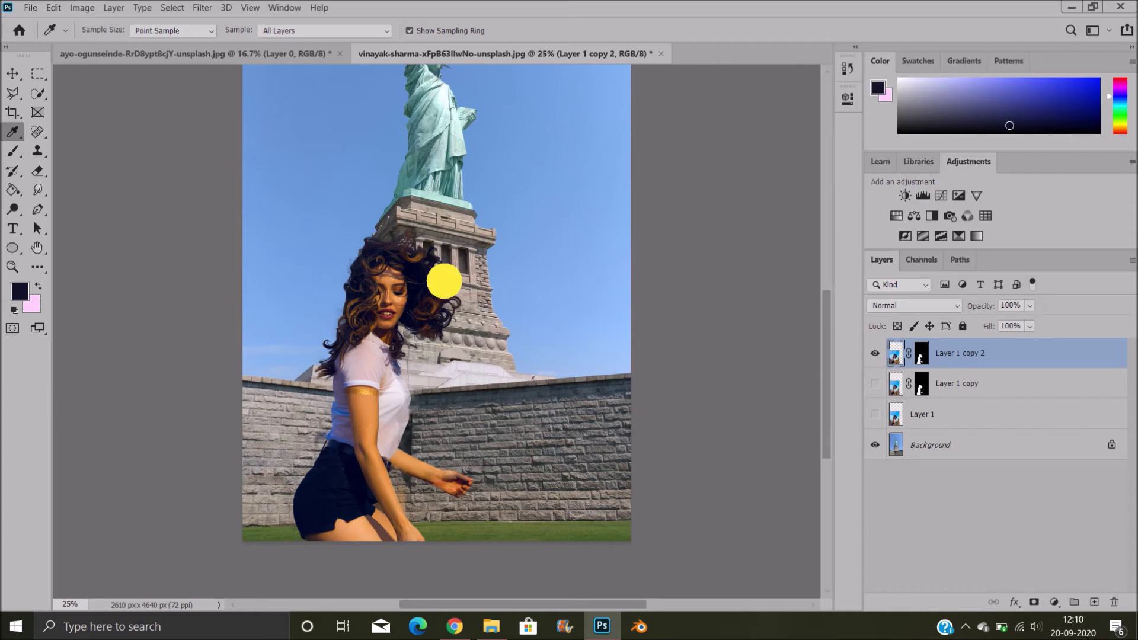
left_click(14, 153)
key("ctrl+plus")
key("ctrl+plus")
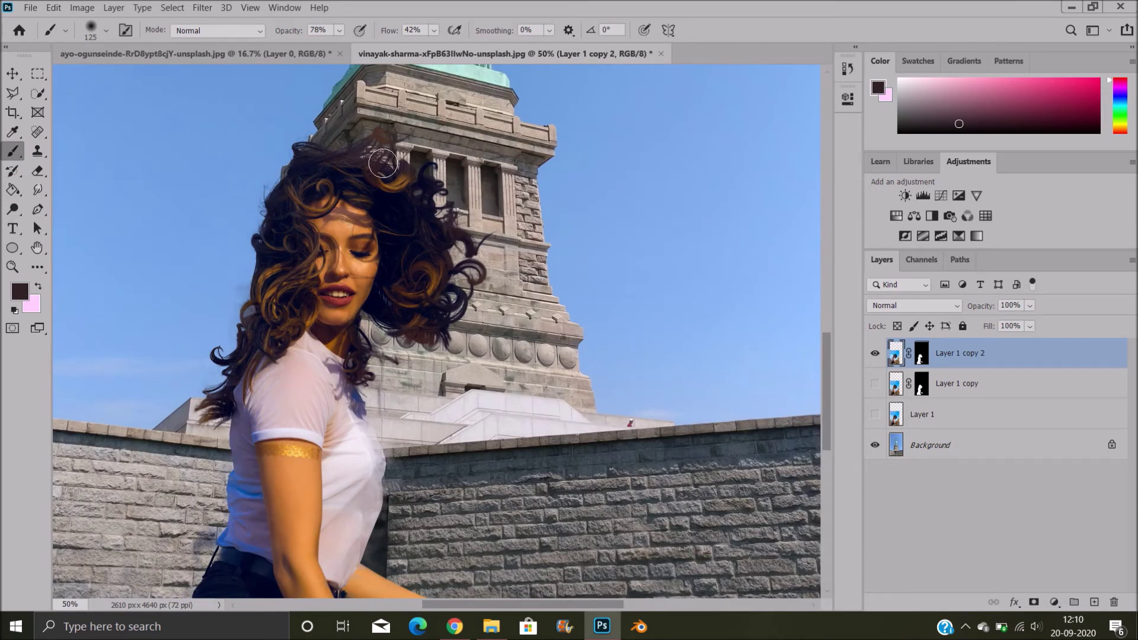
left_click(314, 159)
mouse_move(315, 158)
left_mouse_down()
mouse_move(358, 155)
mouse_move(386, 134)
mouse_move(407, 190)
mouse_move(429, 174)
mouse_move(469, 253)
left_mouse_up()
mouse_move(270, 252)
left_mouse_down()
mouse_move(223, 360)
mouse_move(211, 356)
mouse_move(204, 411)
mouse_move(217, 422)
left_mouse_up()
mouse_move(390, 336)
left_mouse_down()
mouse_move(421, 338)
mouse_move(434, 326)
left_mouse_up()
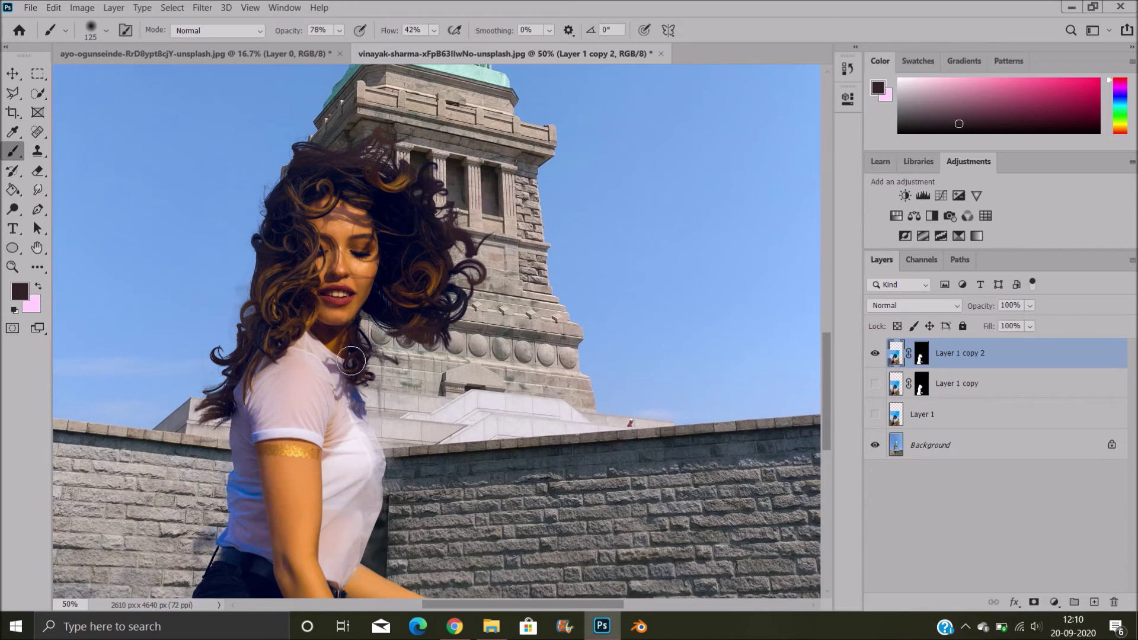
mouse_move(361, 354)
left_mouse_down()
mouse_move(364, 371)
mouse_move(396, 362)
left_mouse_up()
mouse_move(462, 281)
left_mouse_down()
mouse_move(482, 264)
mouse_move(432, 170)
mouse_move(310, 155)
mouse_move(261, 241)
mouse_move(270, 274)
left_mouse_up()
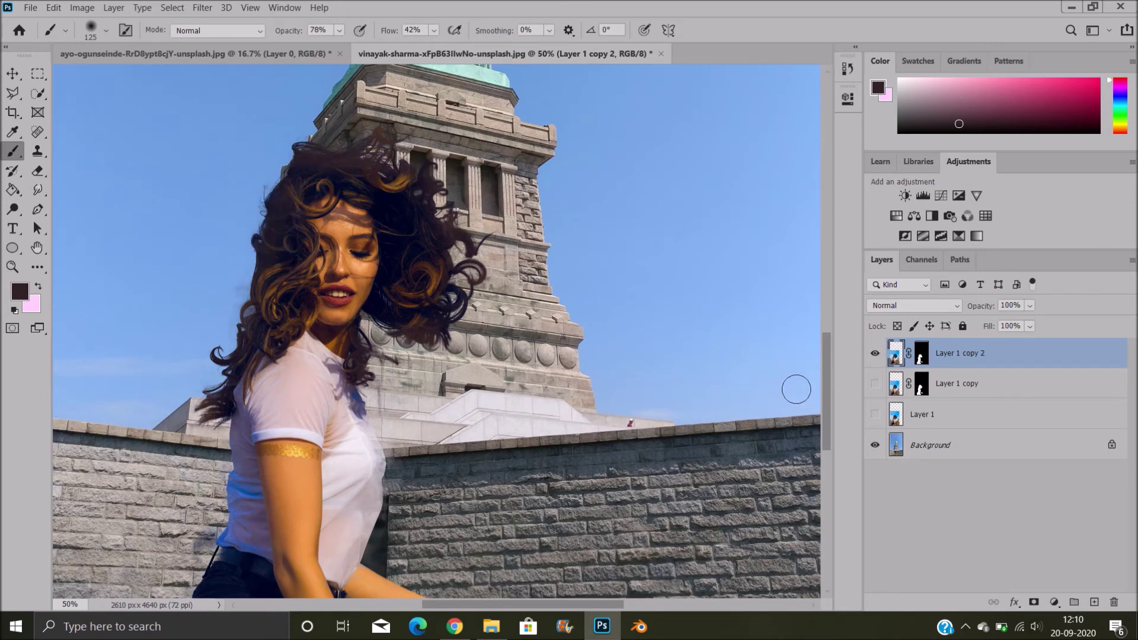
Sample the skin tone of the outstretched forearm and brush it along the arm's edge up to the hand
left_click_drag(826, 396, 829, 448)
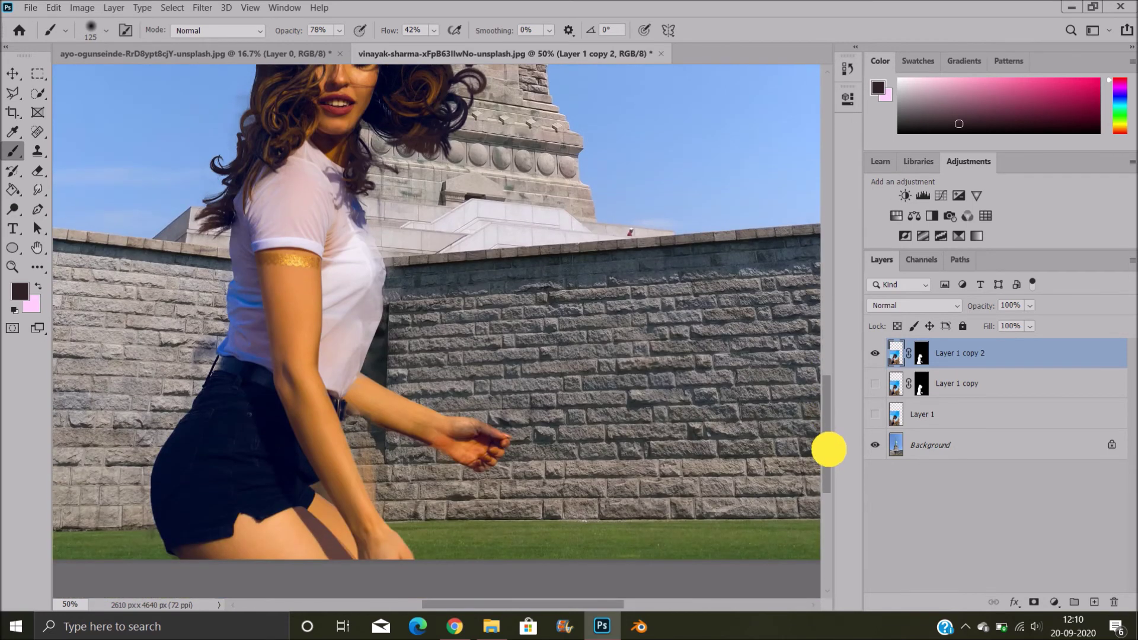
left_click(18, 132)
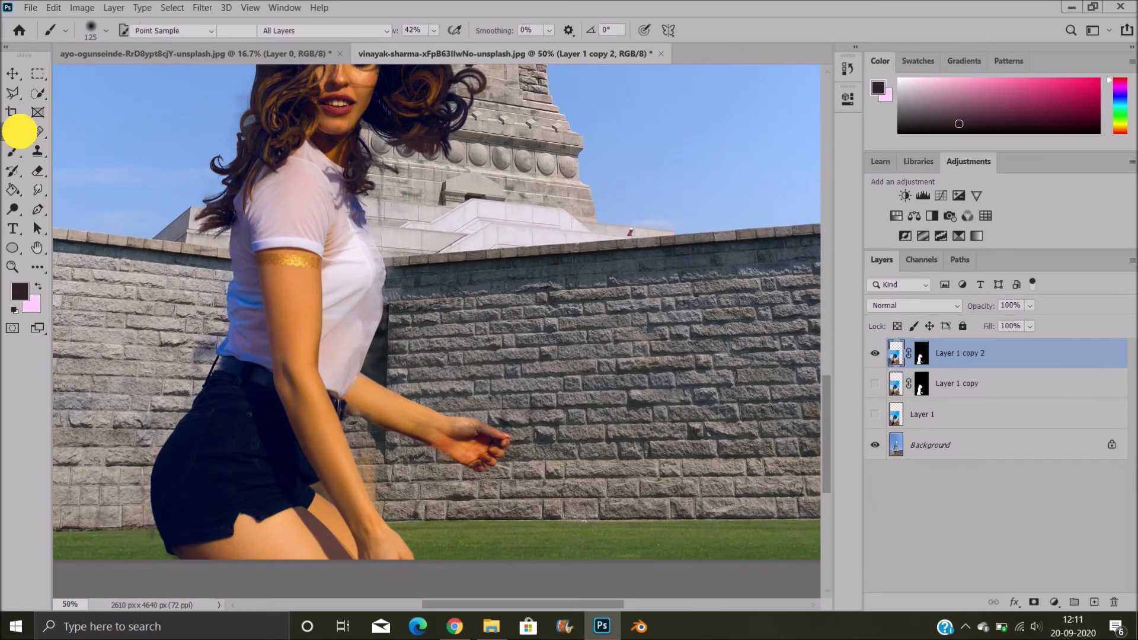
left_click(389, 395)
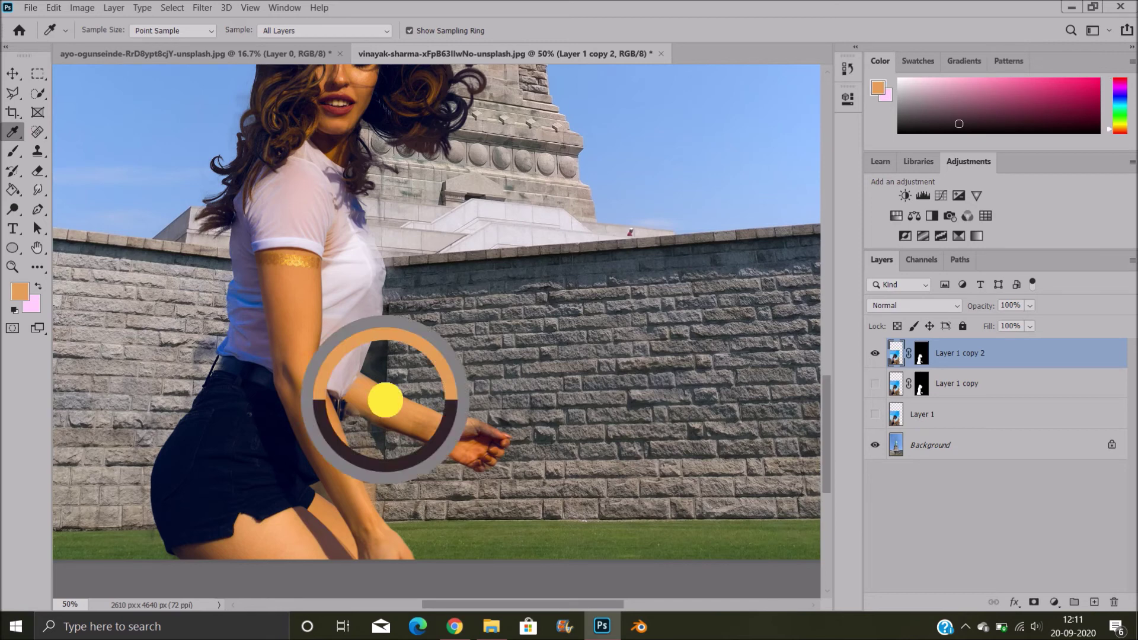
left_click(13, 151)
mouse_move(368, 369)
left_mouse_down()
mouse_move(371, 404)
mouse_move(361, 403)
mouse_move(429, 432)
mouse_move(489, 437)
left_mouse_up()
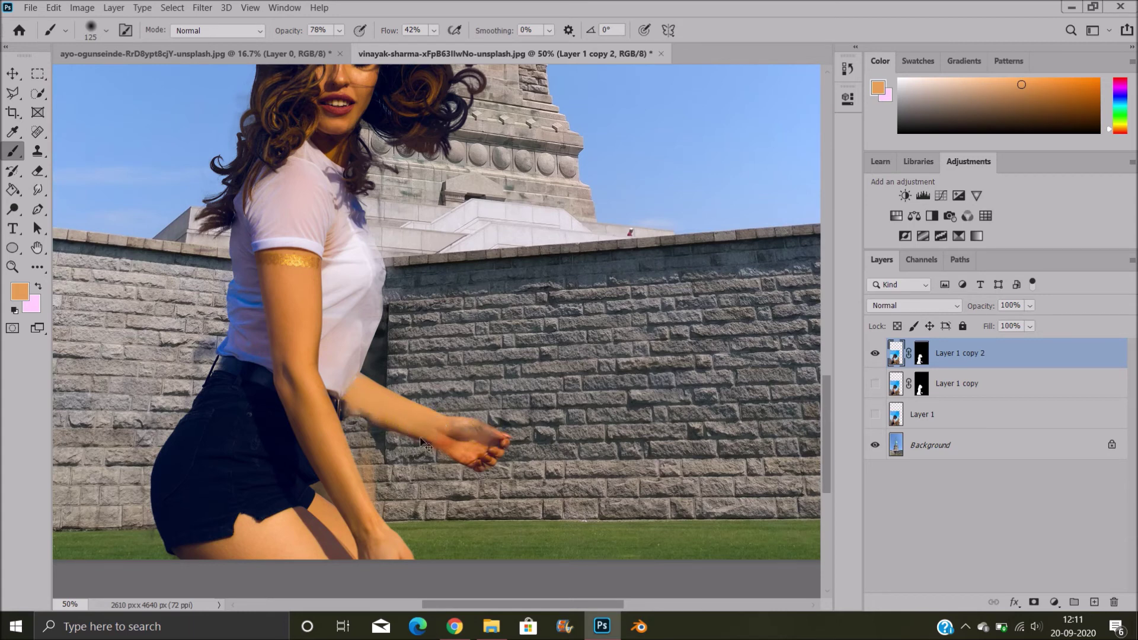
Lower the brush opacity to 20% and brush skin tone over the outstretched hand and the forearm's edge near the waist
left_click_drag(305, 32, 255, 27)
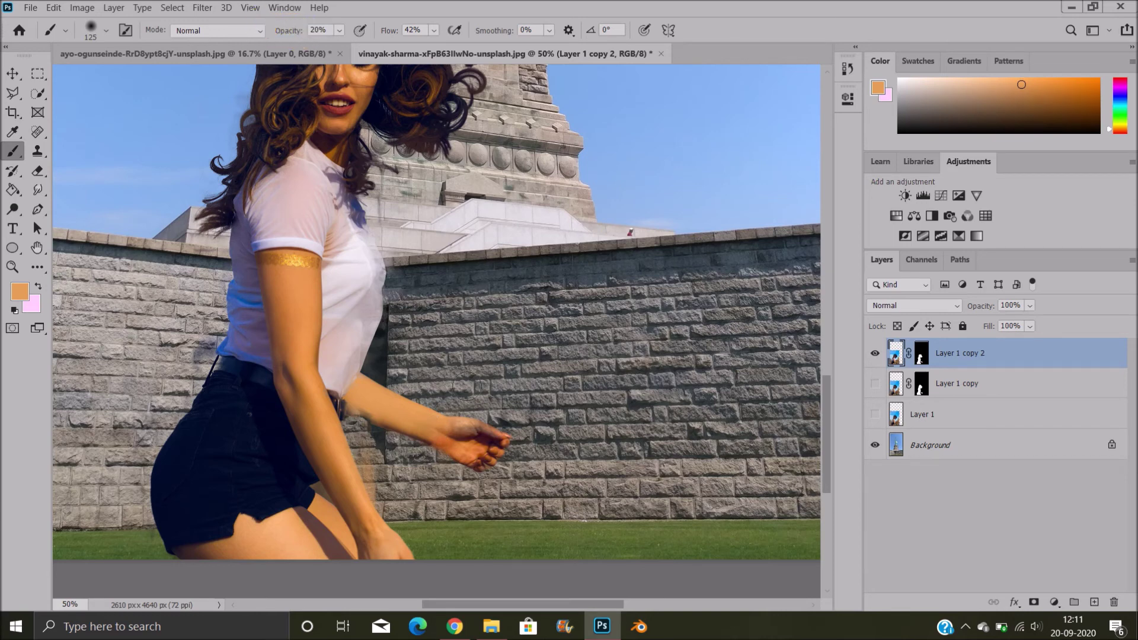
left_click_drag(468, 413, 495, 432)
mouse_move(360, 401)
left_mouse_down()
mouse_move(373, 403)
mouse_move(366, 409)
left_mouse_up()
Sample dark grey from the brick wall and brush it over the hazy fringe between the two arms
left_click(12, 132)
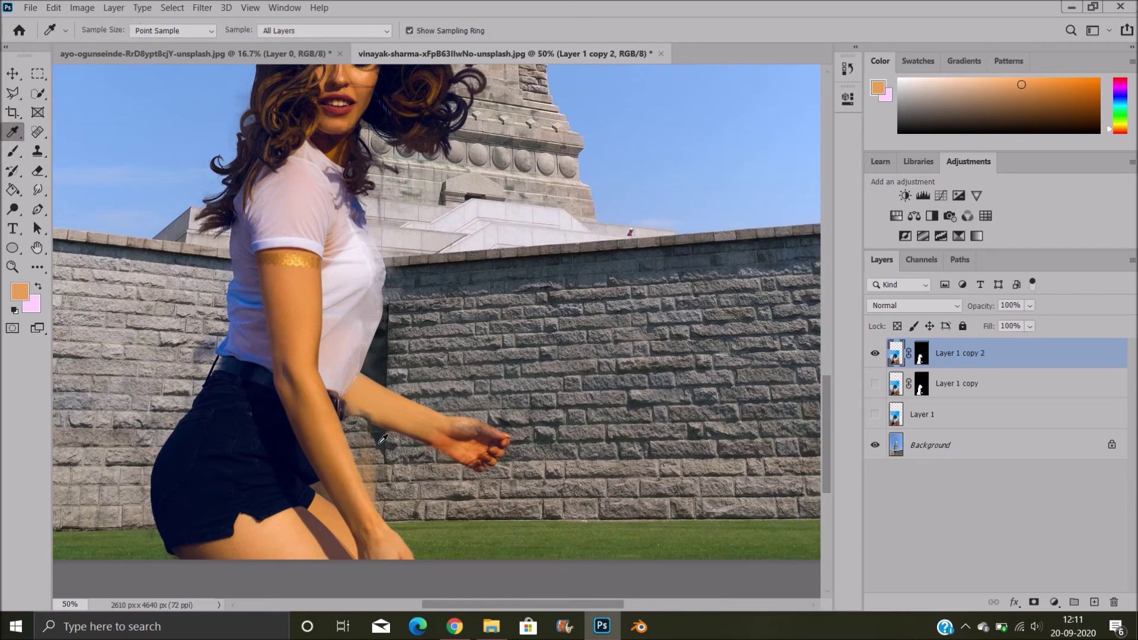
left_click(400, 457)
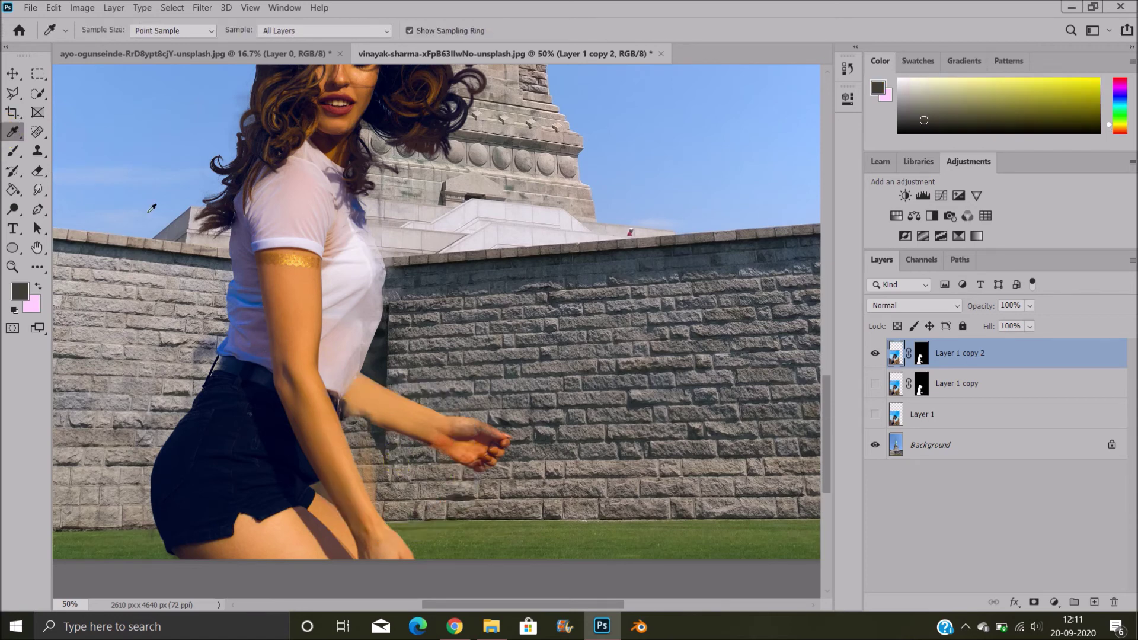
left_click(13, 151)
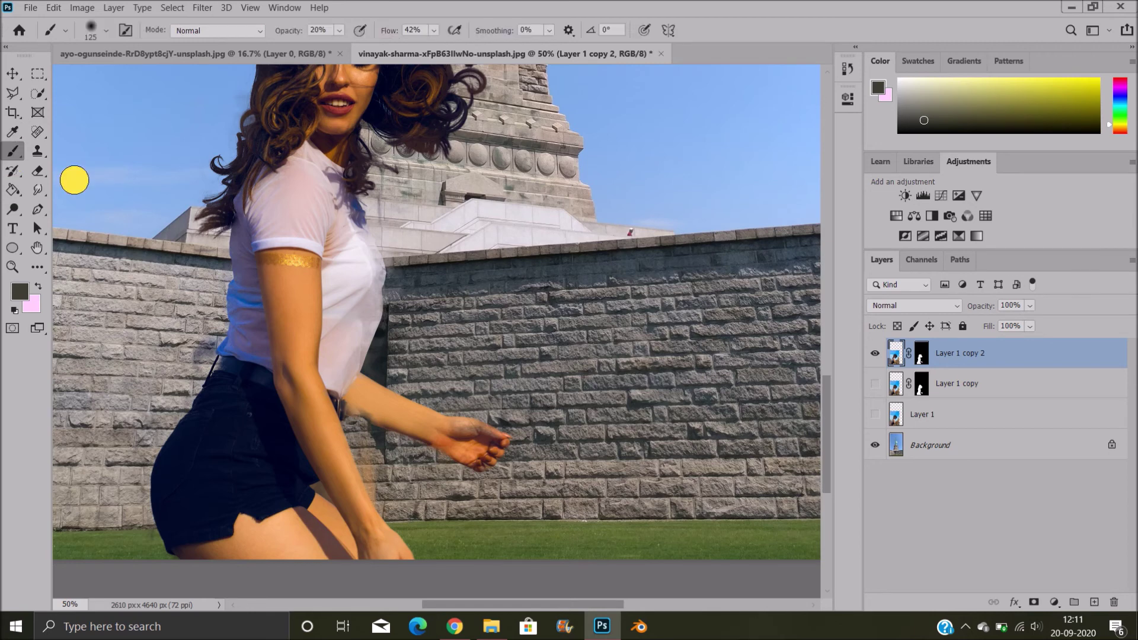
mouse_move(360, 448)
left_mouse_down()
mouse_move(391, 507)
mouse_move(358, 452)
mouse_move(387, 517)
mouse_move(366, 450)
mouse_move(389, 495)
left_mouse_up()
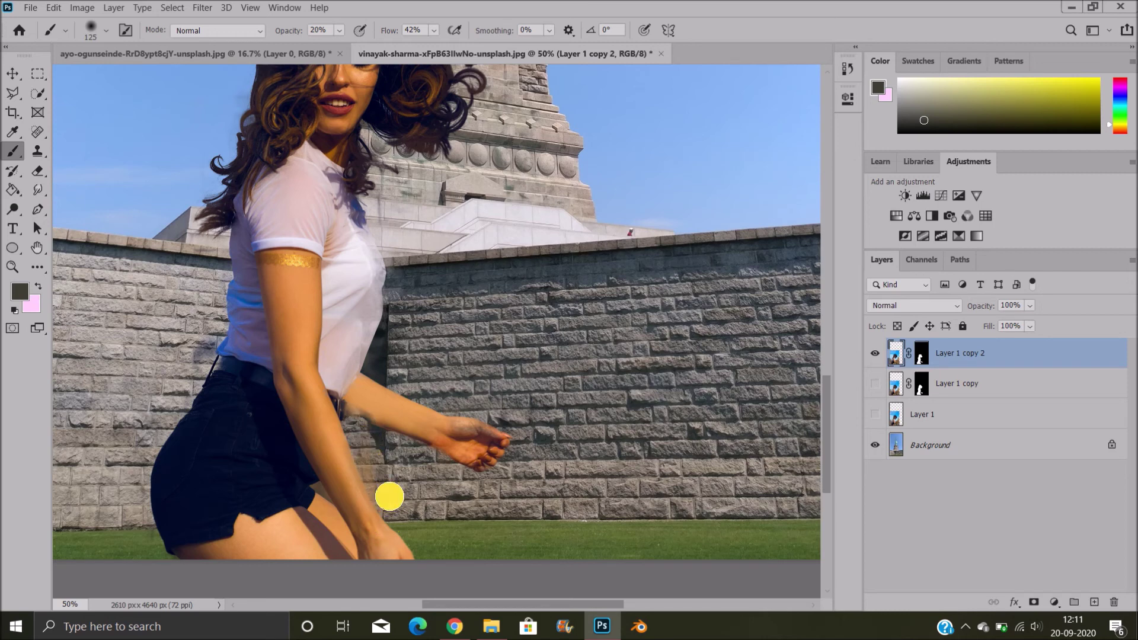
Resample the forearm's skin tone, raise the brush opacity to 41%, and brush the lower edge of the outstretched arm and hand
left_click(15, 136)
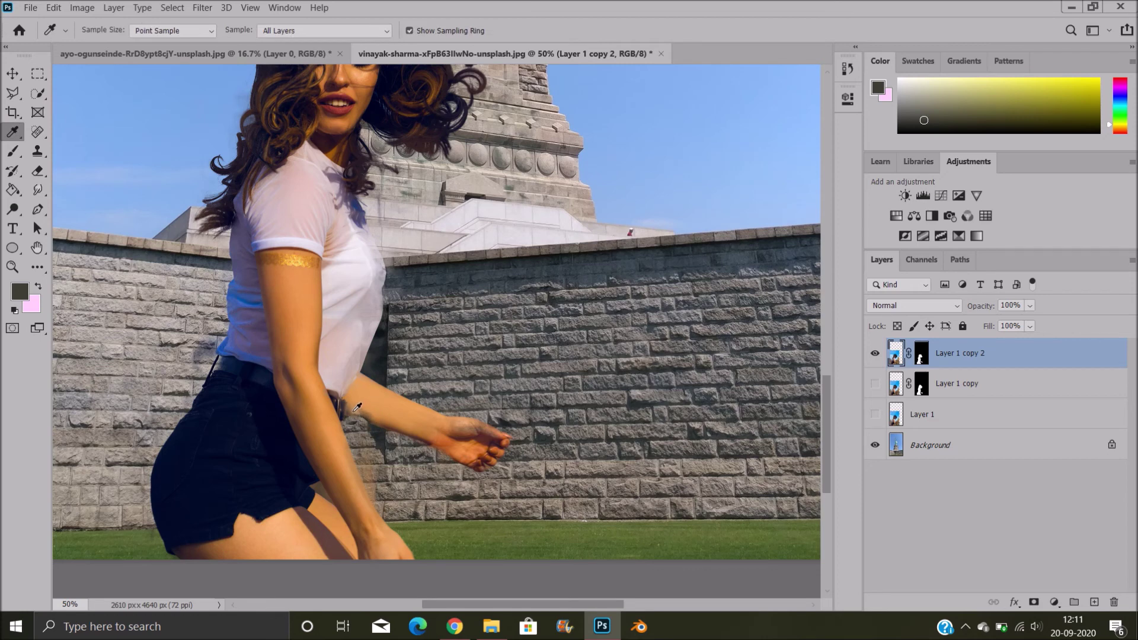
left_click(374, 402)
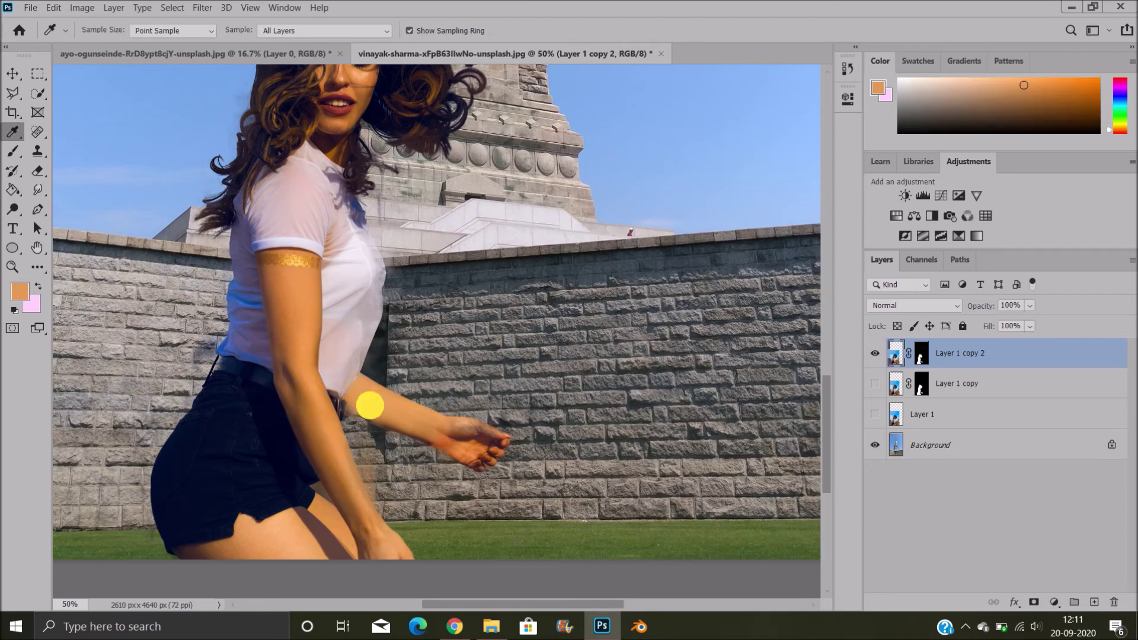
left_click(12, 153)
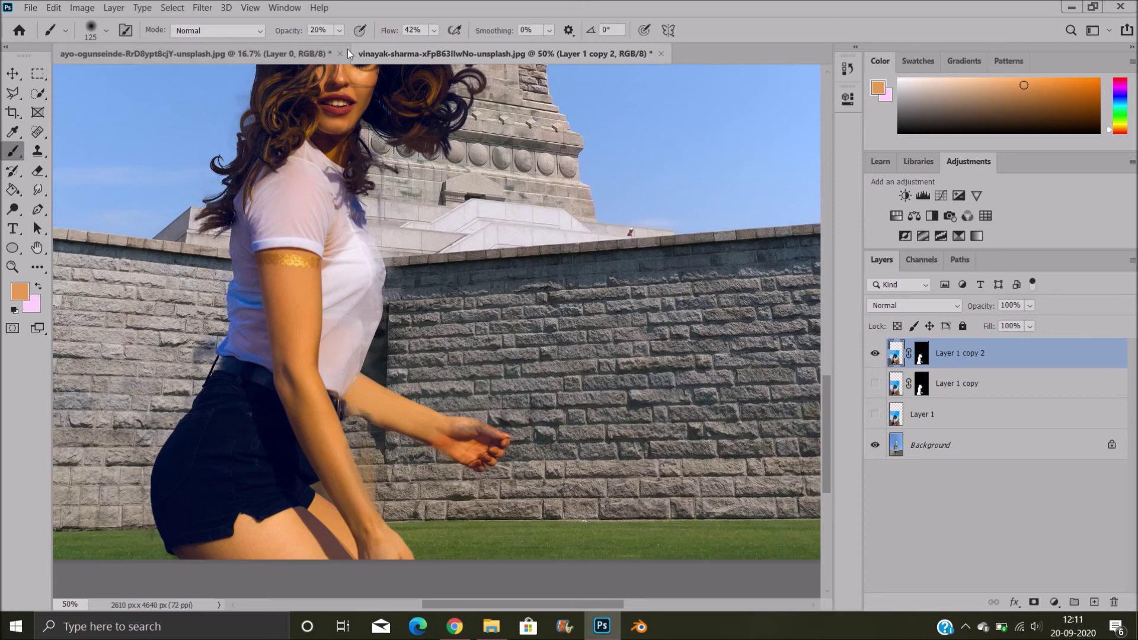
left_click_drag(293, 30, 319, 30)
mouse_move(373, 403)
left_mouse_down()
mouse_move(359, 413)
mouse_move(405, 427)
left_mouse_up()
left_click(477, 460)
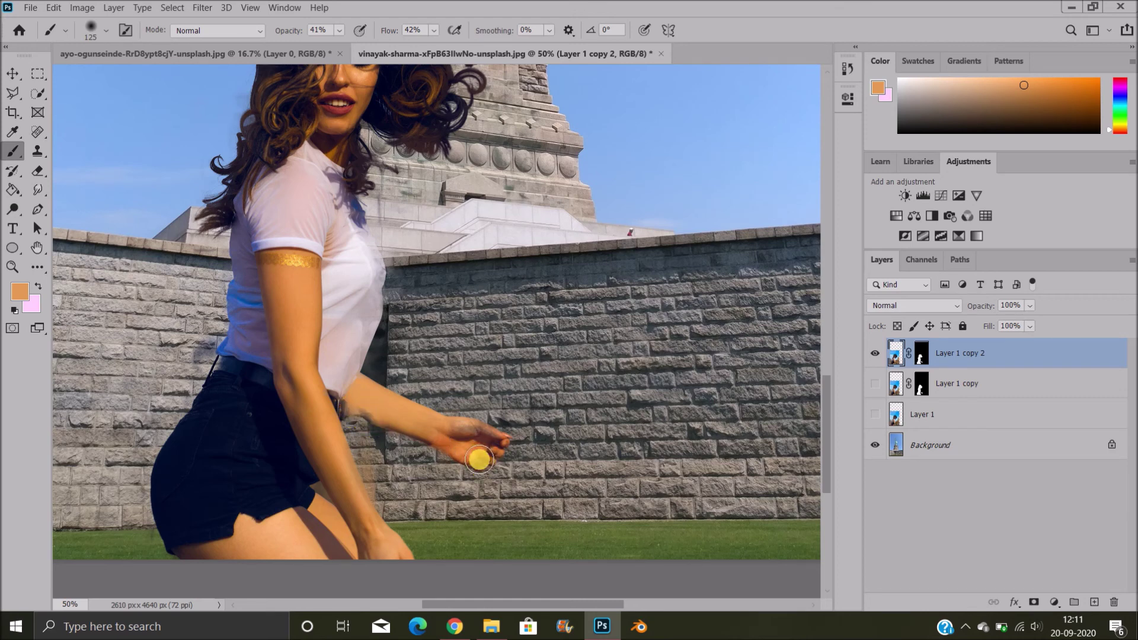
left_click_drag(431, 450, 388, 428)
Unlock the Background layer and add a Color Balance adjustment layer clipped to it
key("ctrl+minus")
key("ctrl+minus")
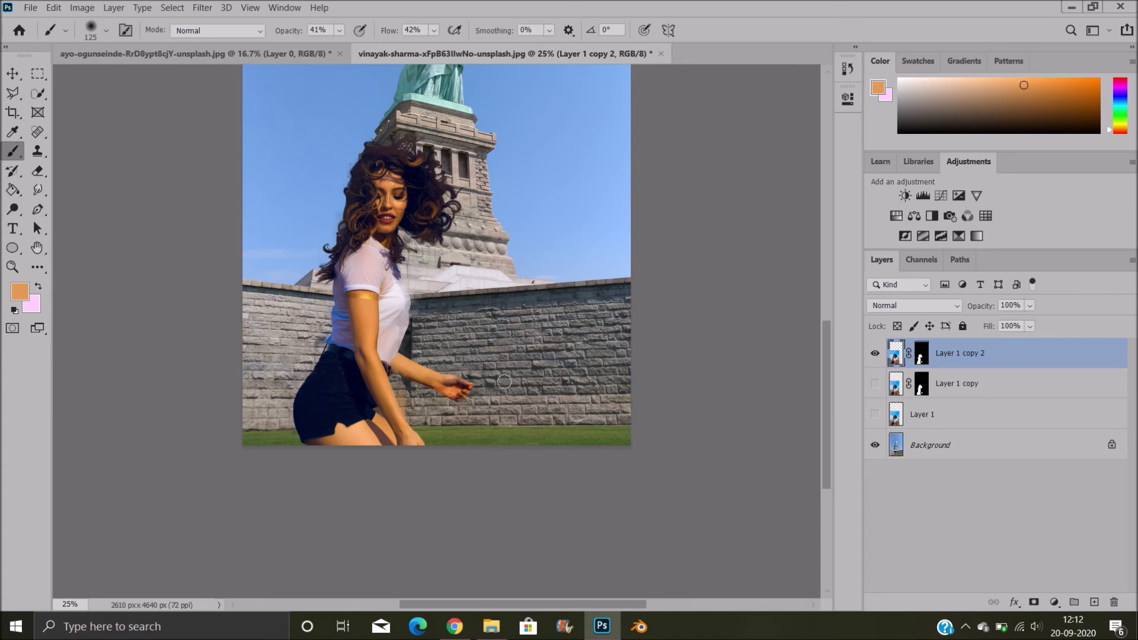
left_click_drag(830, 412, 828, 371)
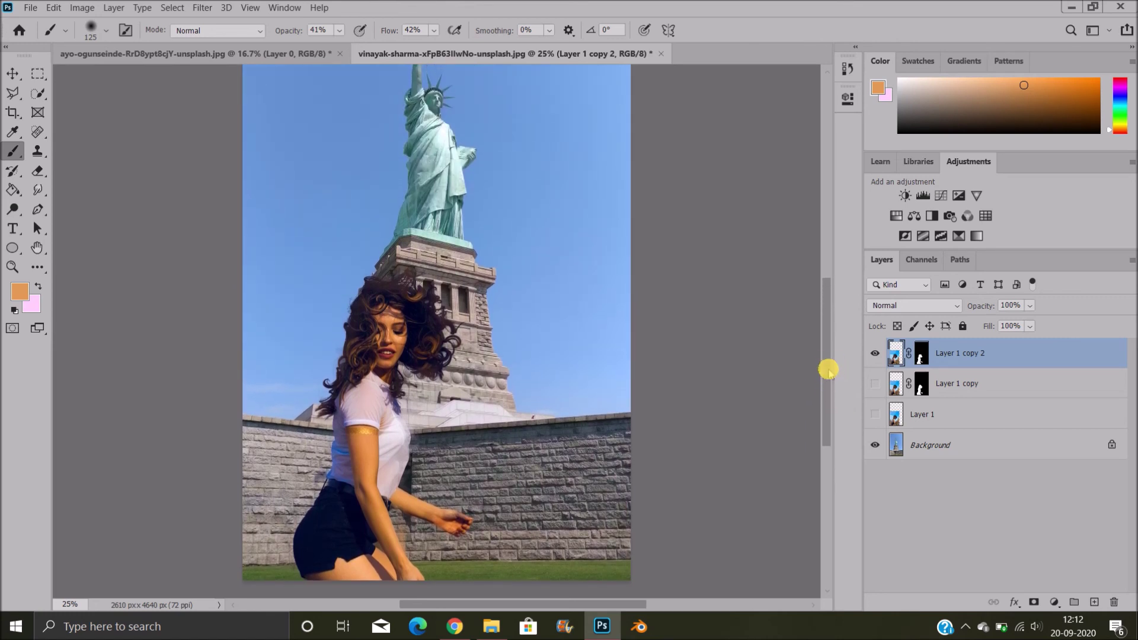
left_click(940, 442)
left_click(1109, 448)
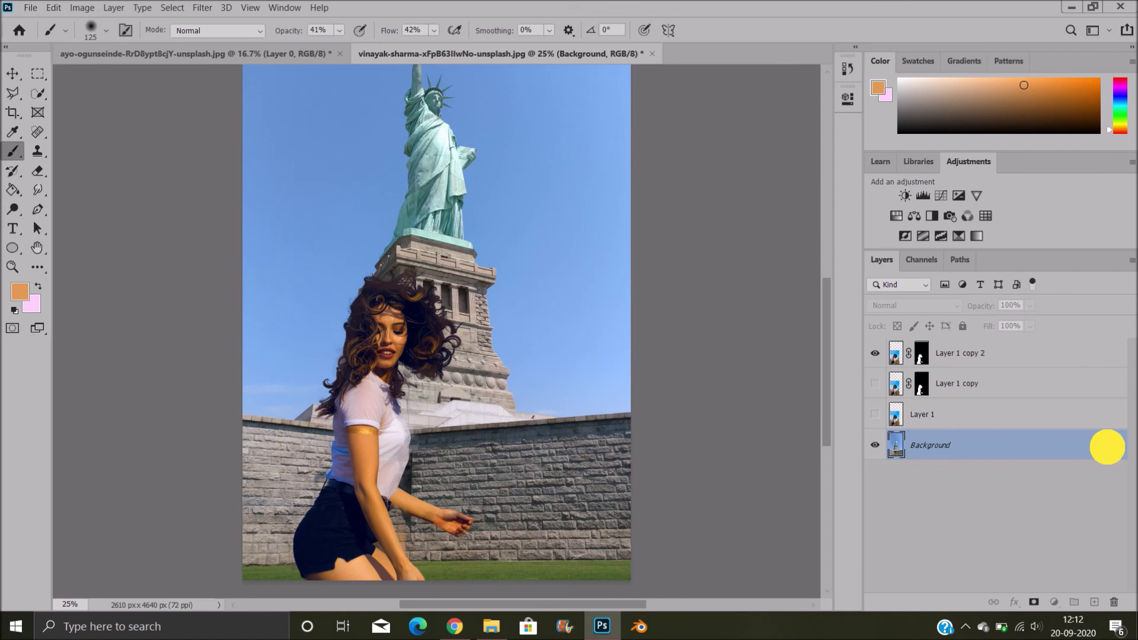
left_click(1056, 601)
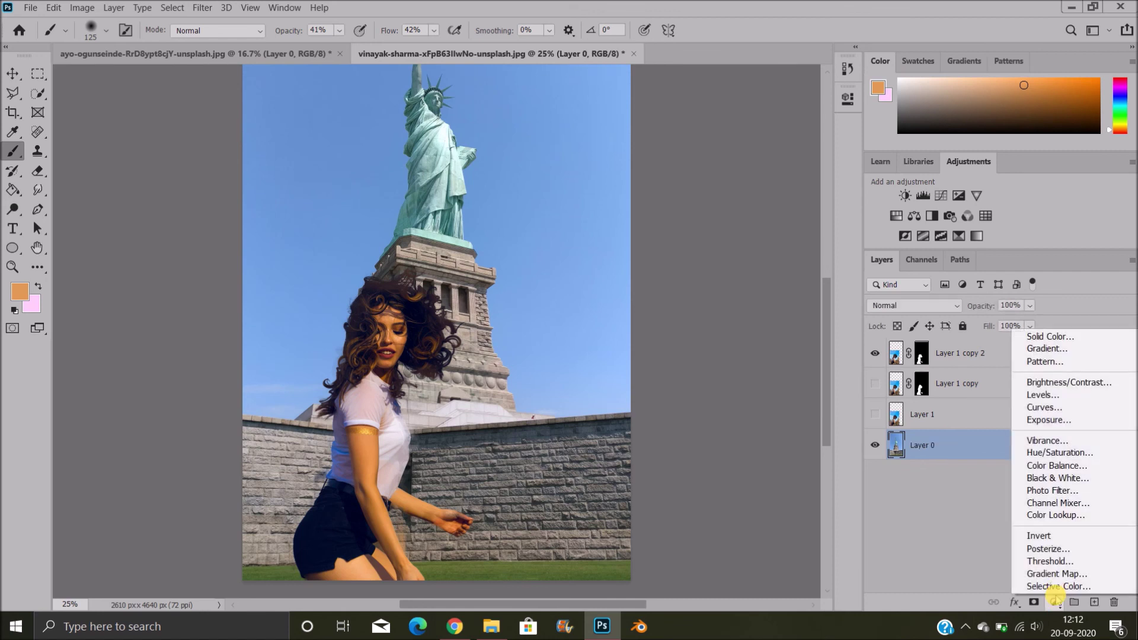
left_click(1078, 467)
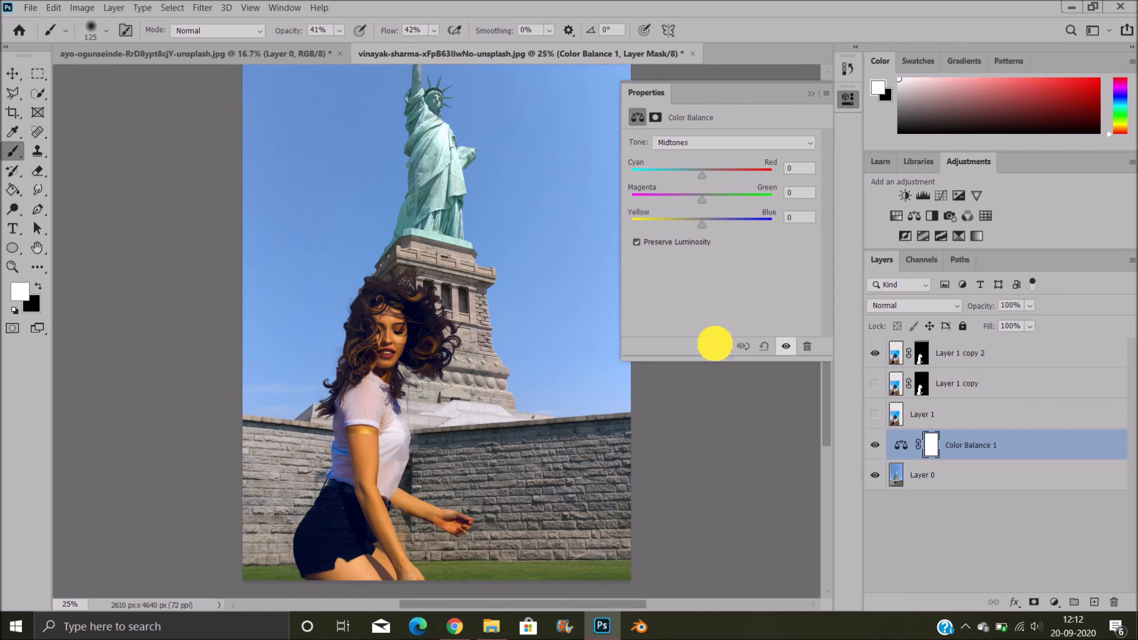
left_click(718, 347)
Shift the Color Balance midtones toward red and yellow to warm the Statue of Liberty background
left_click_drag(702, 175, 728, 174)
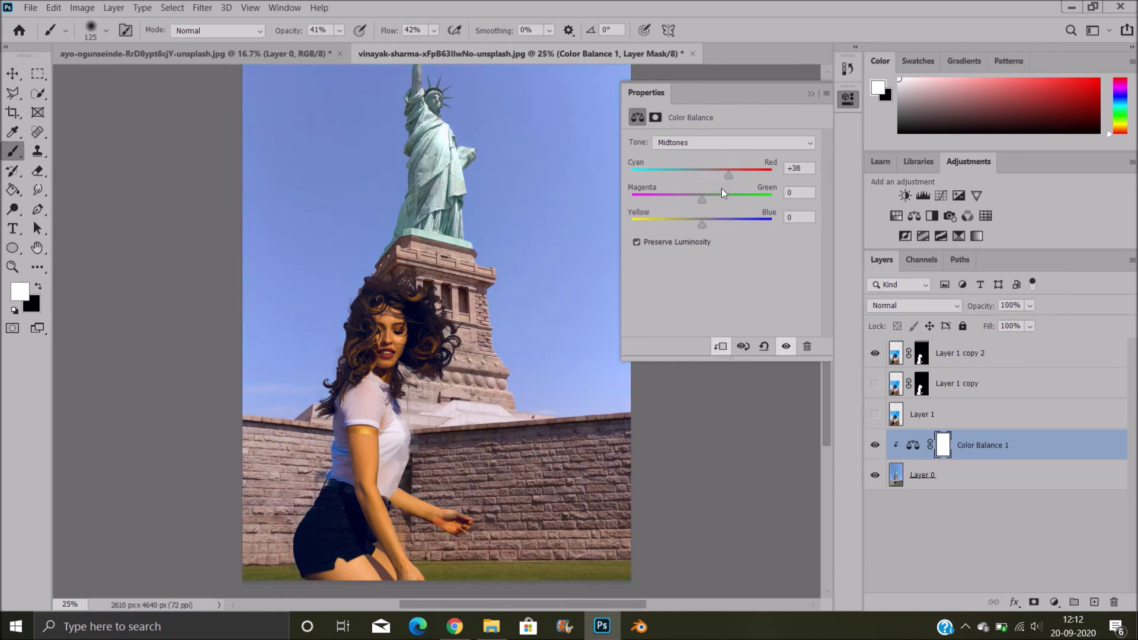
mouse_move(702, 226)
left_mouse_down()
mouse_move(674, 219)
mouse_move(685, 224)
left_mouse_up()
left_click_drag(728, 174, 737, 177)
left_click(809, 94)
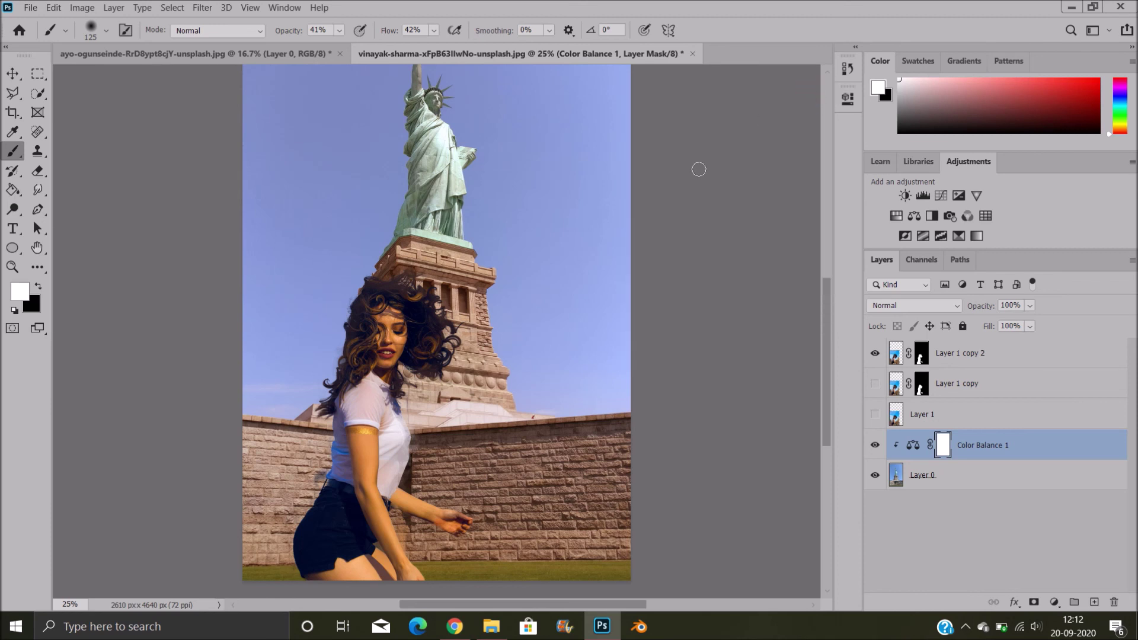
key("ctrl+minus")
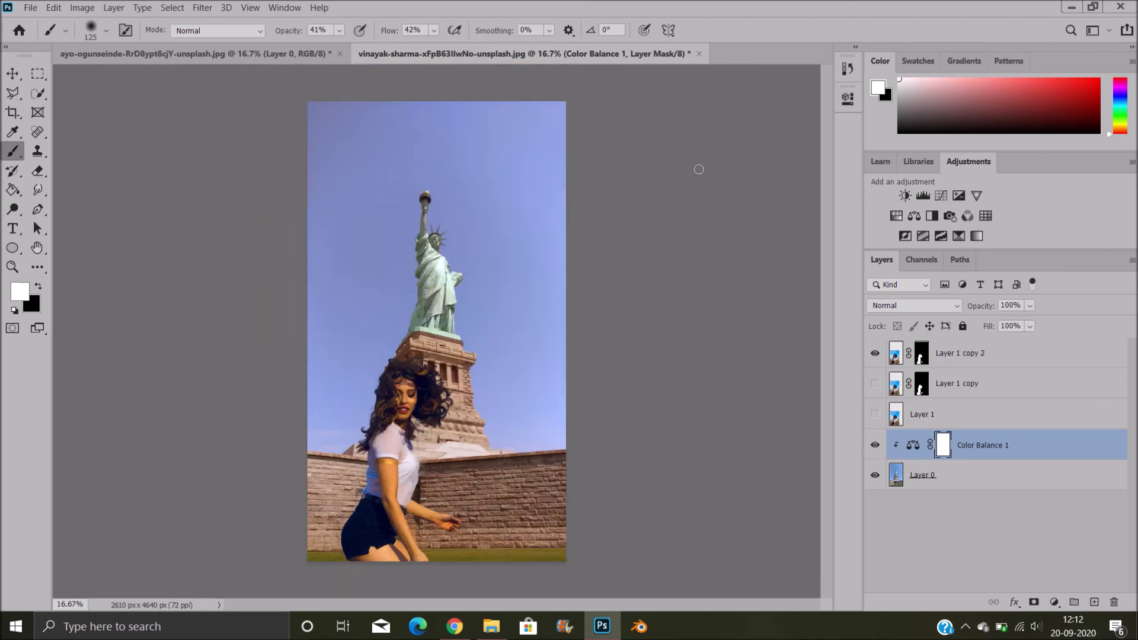
key("ctrl+plus")
key("ctrl+plus")
key("ctrl+plus")
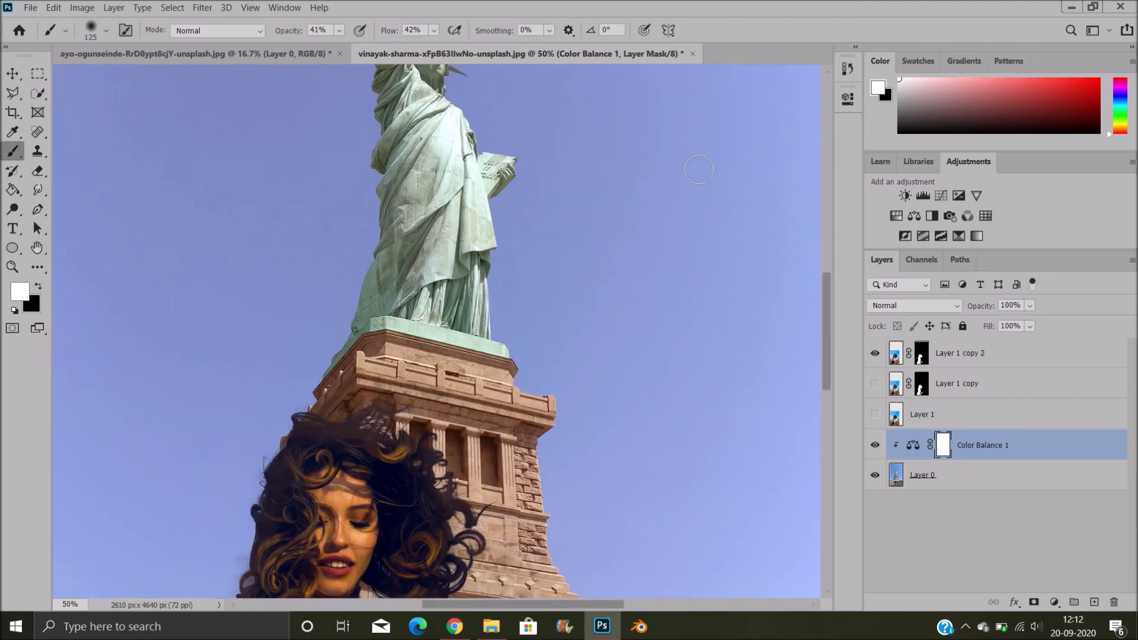
left_click_drag(831, 340, 833, 391)
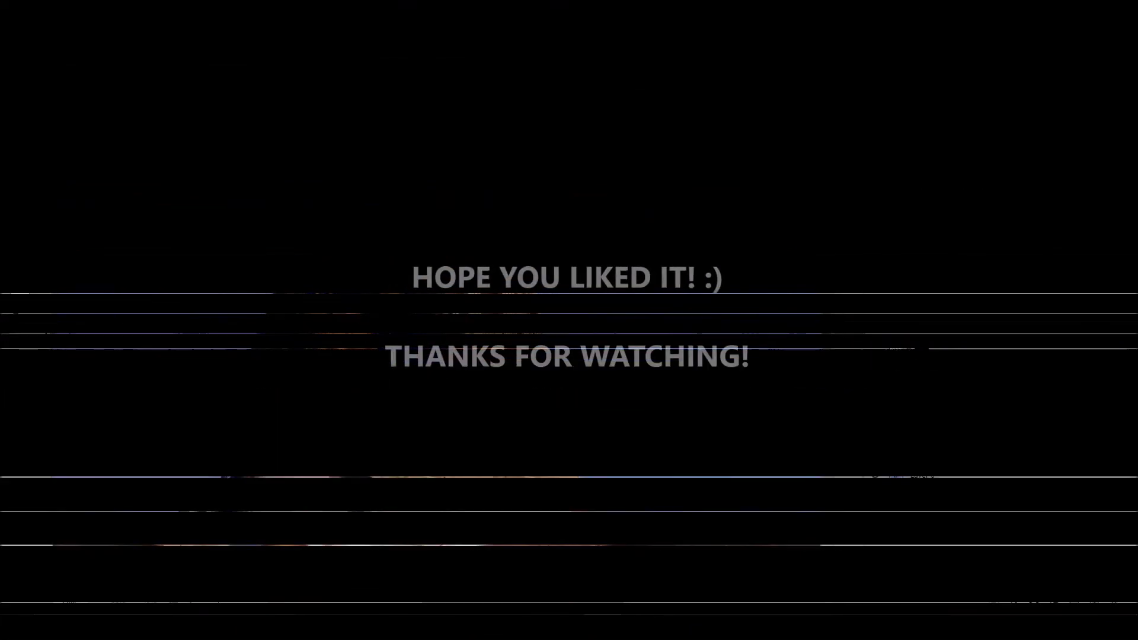